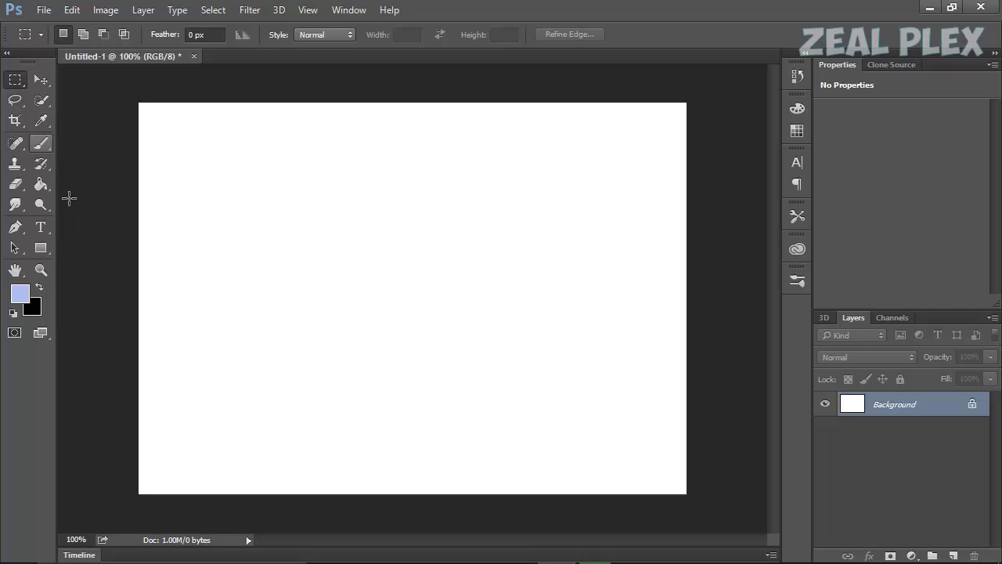
- Activate the Rectangle tool and set its shape fill to white
{"action": "left_click", "coordinate": [41, 248]}
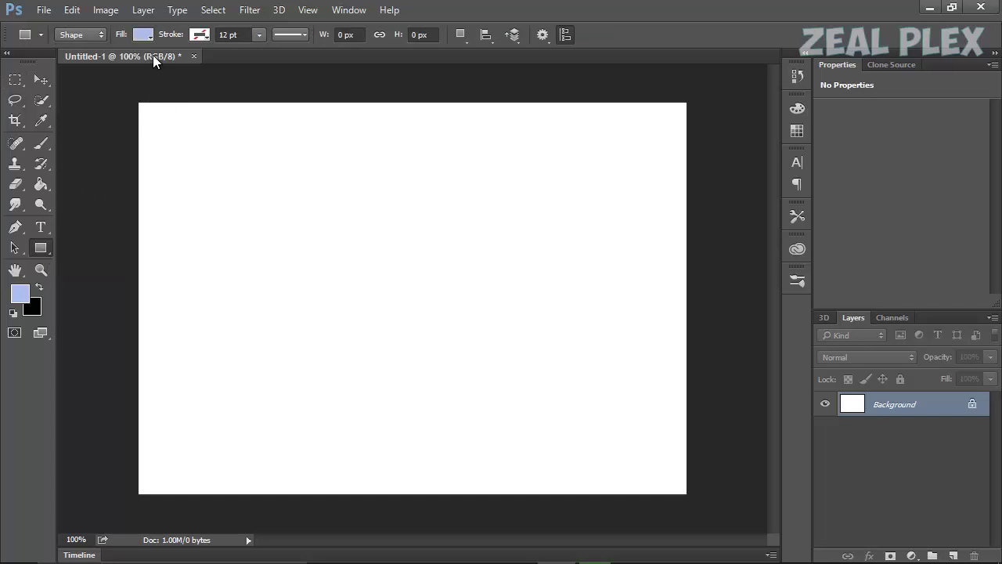
{"action": "left_click", "coordinate": [143, 35]}
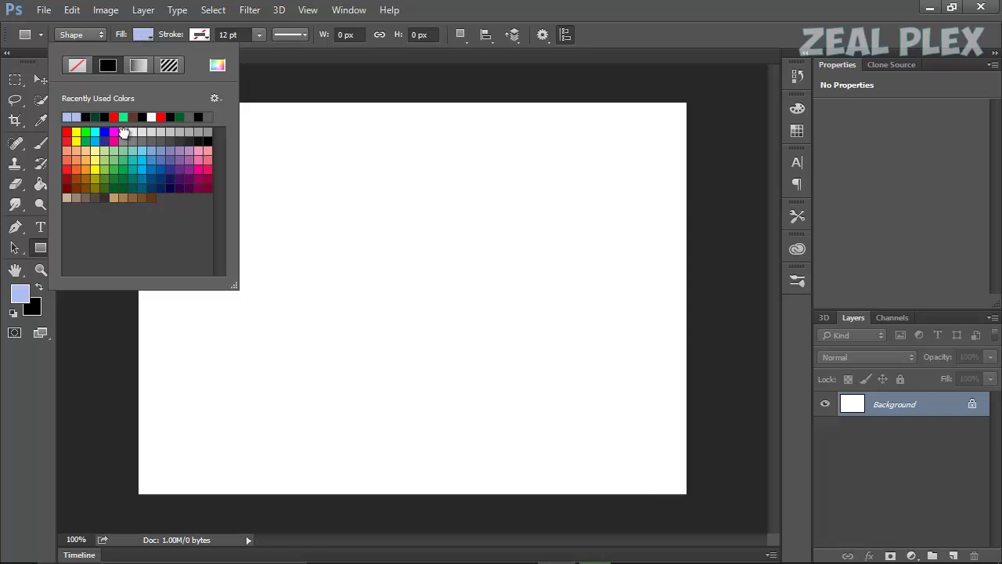
{"action": "left_click", "coordinate": [123, 131]}
{"action": "left_click", "coordinate": [142, 38]}
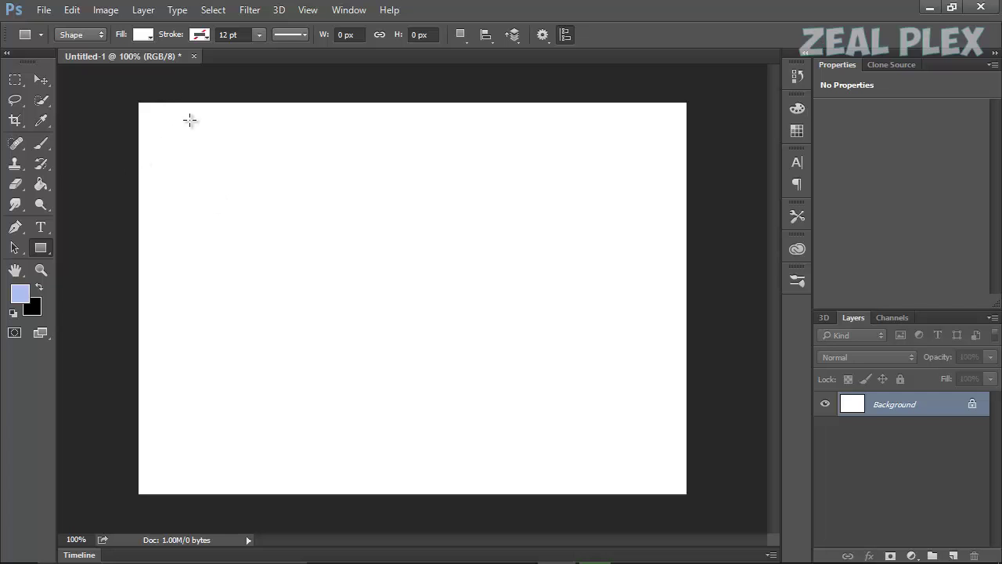
{"action": "left_click", "coordinate": [18, 297]}
{"action": "left_click_drag", "start_coordinate": [371, 219], "coordinate": [433, 220]}
{"action": "left_click", "coordinate": [672, 136]}
- Swap the foreground and background colors back and forth
{"action": "left_click", "coordinate": [40, 286]}
{"action": "left_click", "coordinate": [40, 285]}
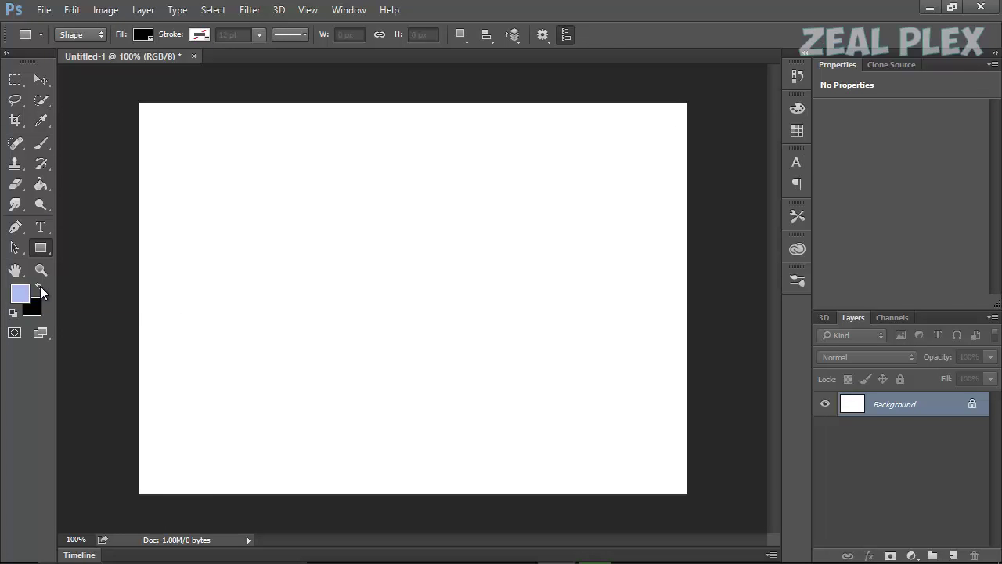
{"action": "left_click", "coordinate": [40, 286]}
{"action": "left_click", "coordinate": [40, 286]}
{"action": "left_click", "coordinate": [40, 286]}
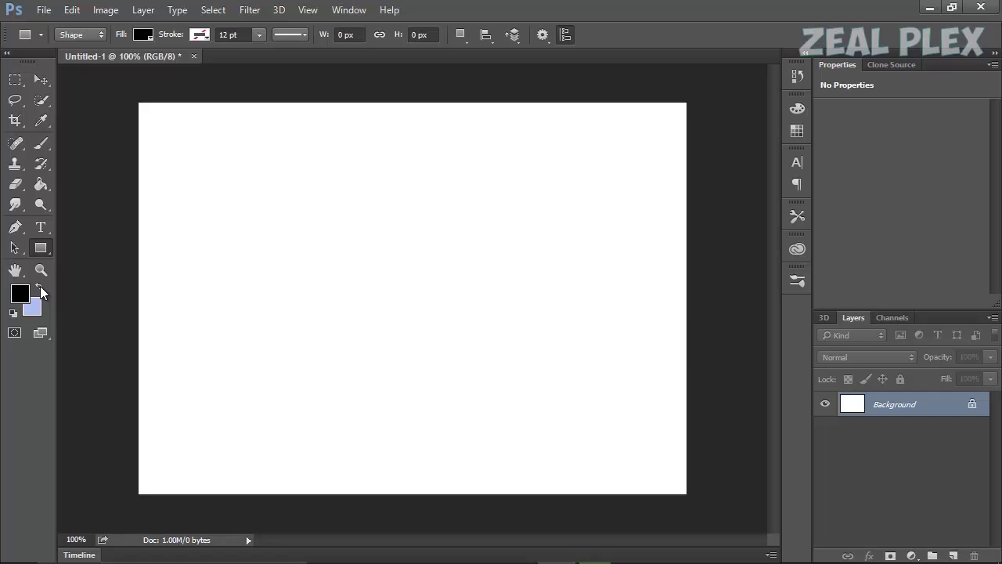
{"action": "left_click", "coordinate": [40, 286]}
- Open the foreground color for editing, try red, green and blue hues, and settle on the red hue 356°
{"action": "left_click", "coordinate": [21, 296]}
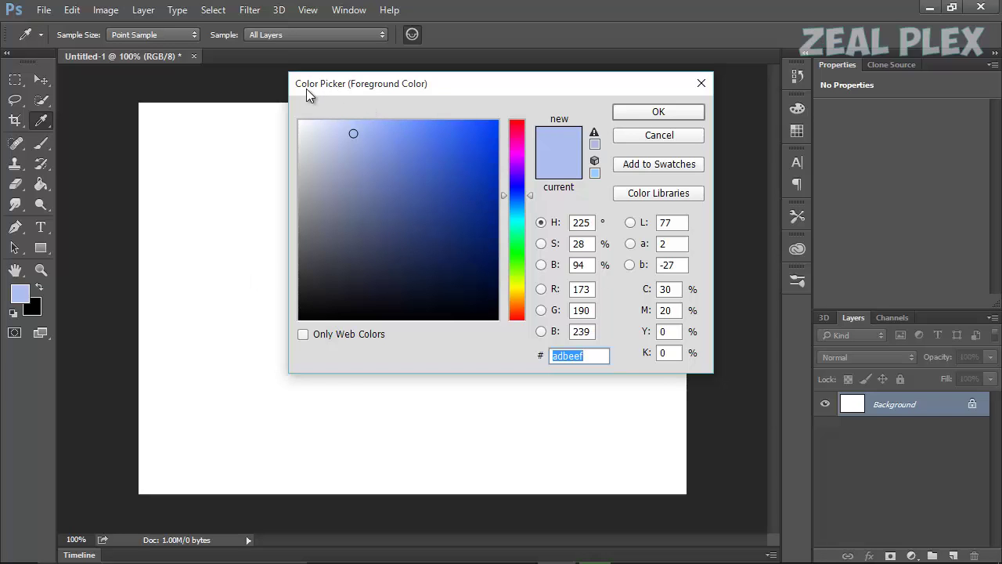
{"action": "mouse_move", "coordinate": [459, 166]}
{"action": "left_mouse_down"}
{"action": "mouse_move", "coordinate": [482, 142]}
{"action": "mouse_move", "coordinate": [514, 143]}
{"action": "mouse_move", "coordinate": [518, 129]}
{"action": "mouse_move", "coordinate": [515, 158]}
{"action": "left_mouse_up"}
{"action": "left_click", "coordinate": [521, 120]}
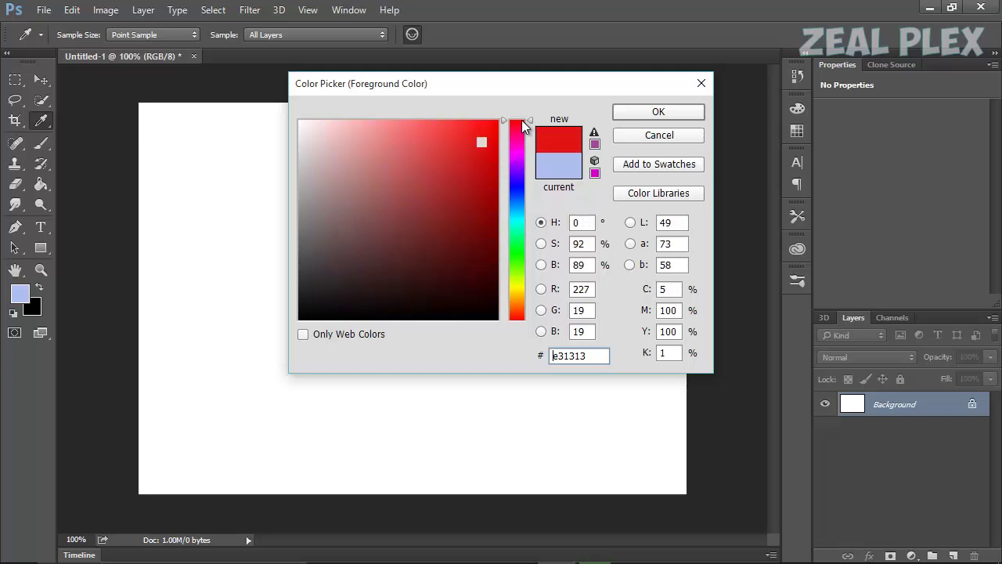
{"action": "left_click", "coordinate": [473, 179]}
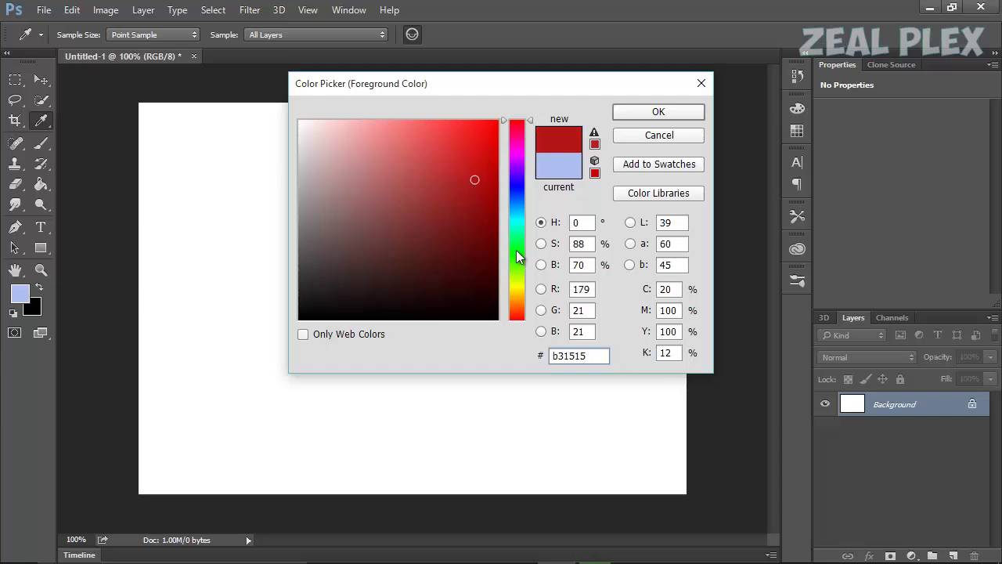
{"action": "left_click", "coordinate": [516, 250]}
{"action": "left_click", "coordinate": [514, 195]}
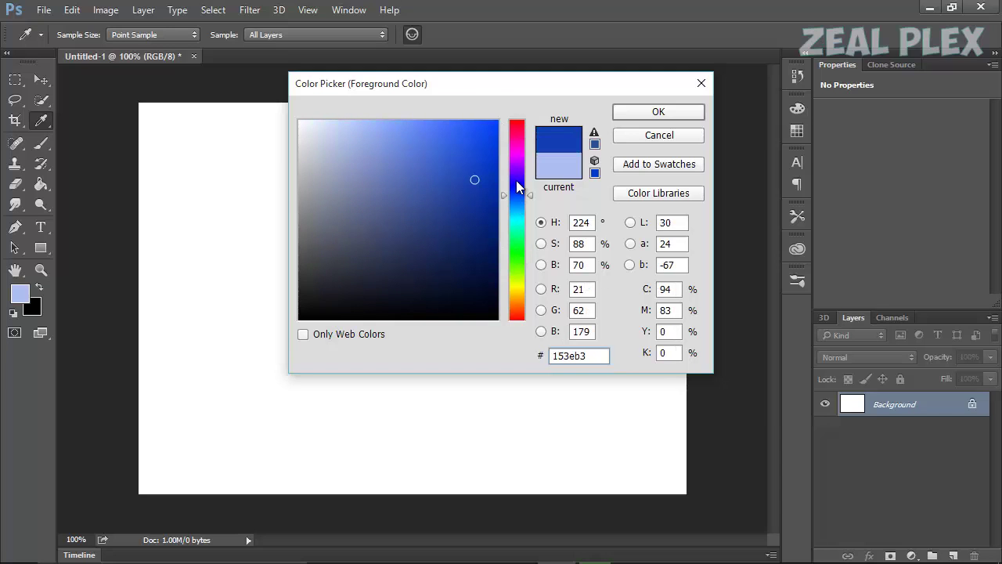
{"action": "left_click", "coordinate": [515, 130]}
{"action": "left_click", "coordinate": [516, 123]}
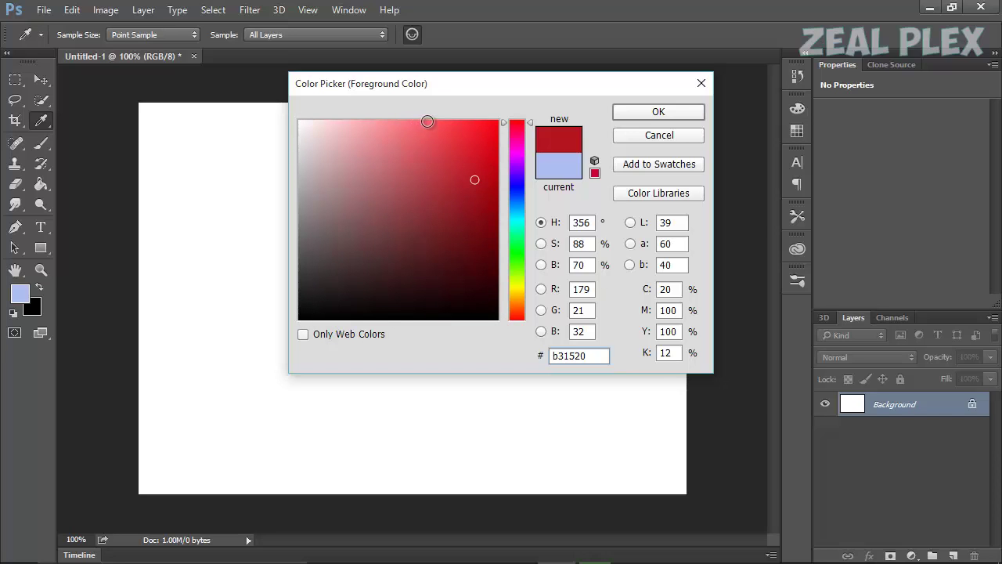
- Sample bright, medium and dark shades of red in the foreground color picker
{"action": "left_click", "coordinate": [489, 128]}
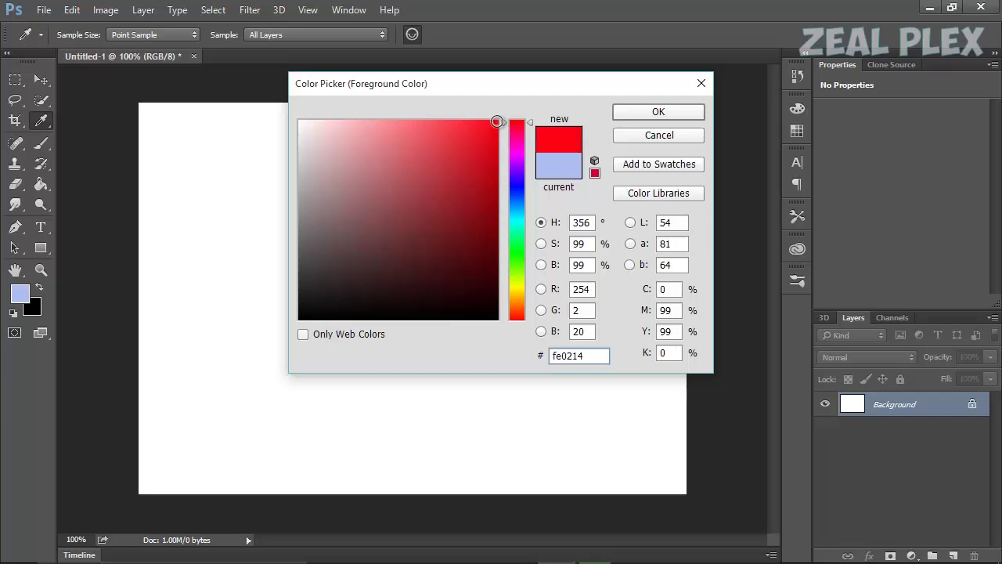
{"action": "left_click", "coordinate": [456, 177]}
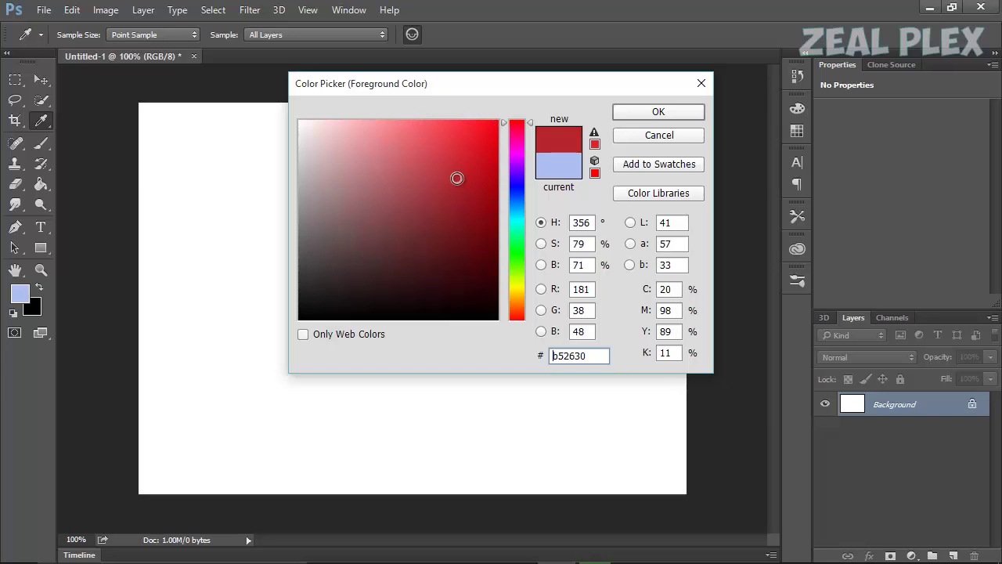
{"action": "left_click", "coordinate": [480, 225]}
{"action": "left_click", "coordinate": [469, 243]}
{"action": "left_click", "coordinate": [465, 254]}
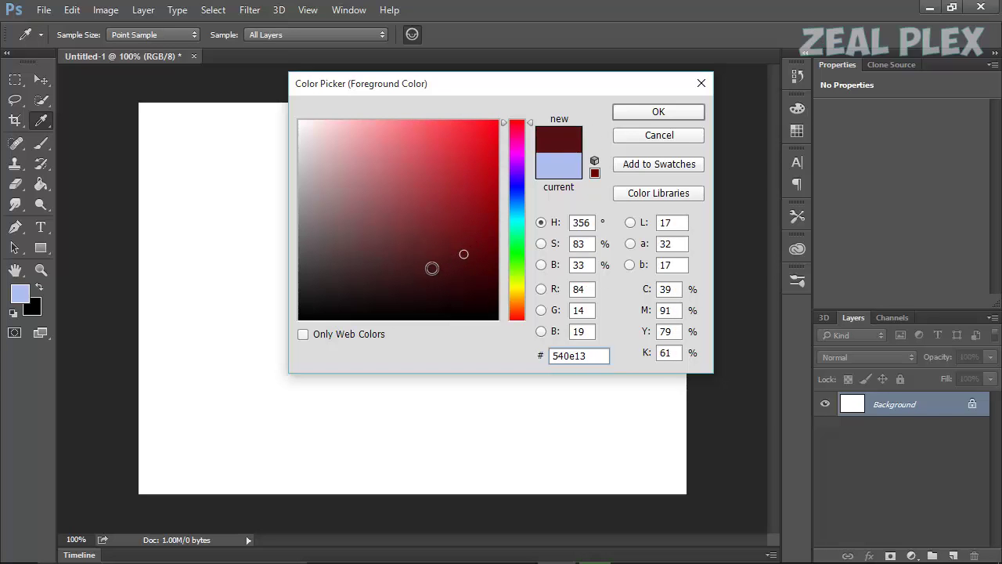
{"action": "left_click", "coordinate": [432, 269]}
{"action": "left_click", "coordinate": [478, 200]}
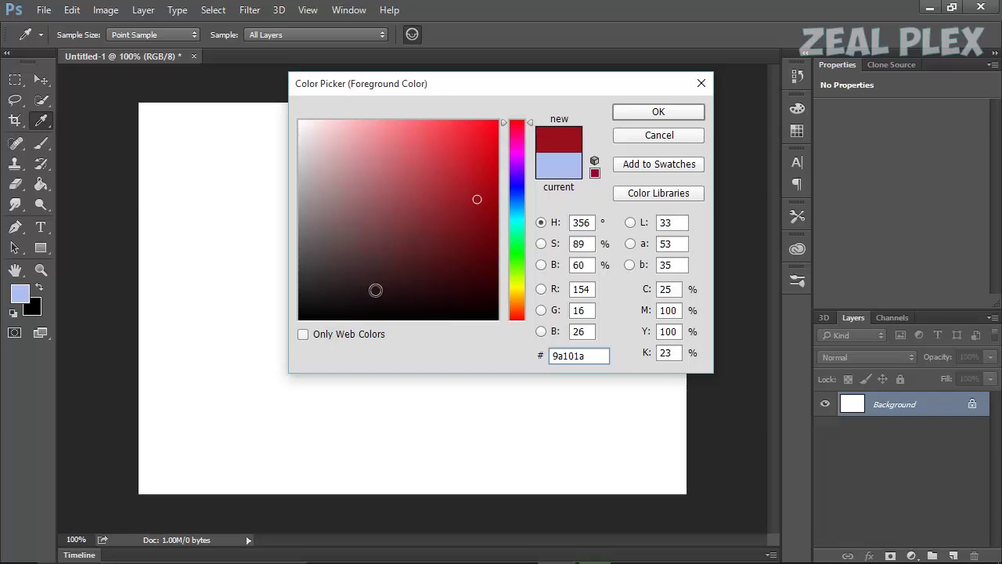
{"action": "left_click", "coordinate": [460, 247]}
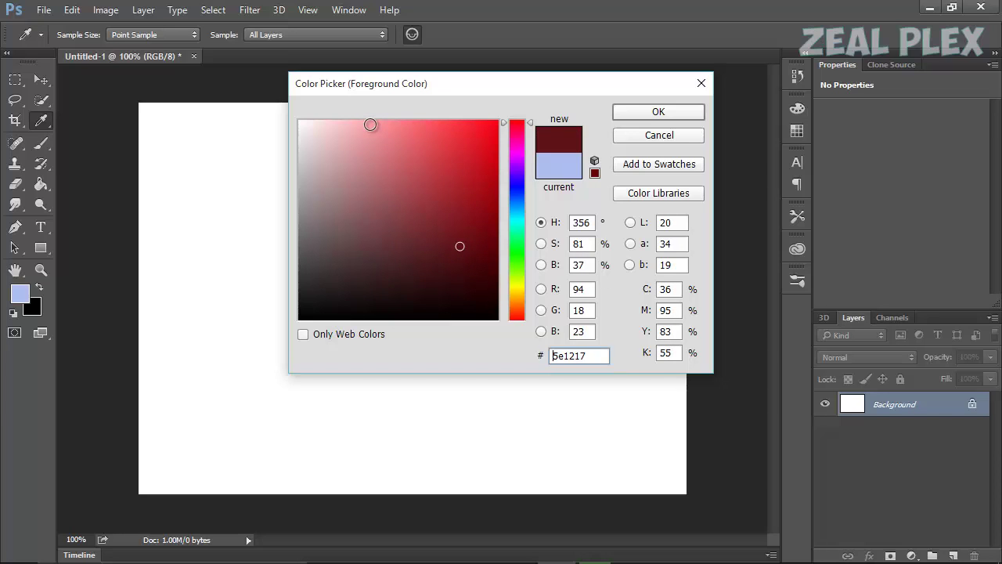
- Try lighter and darker reds, then apply e3333f as the foreground color
{"action": "left_click", "coordinate": [373, 124]}
{"action": "left_click", "coordinate": [389, 128]}
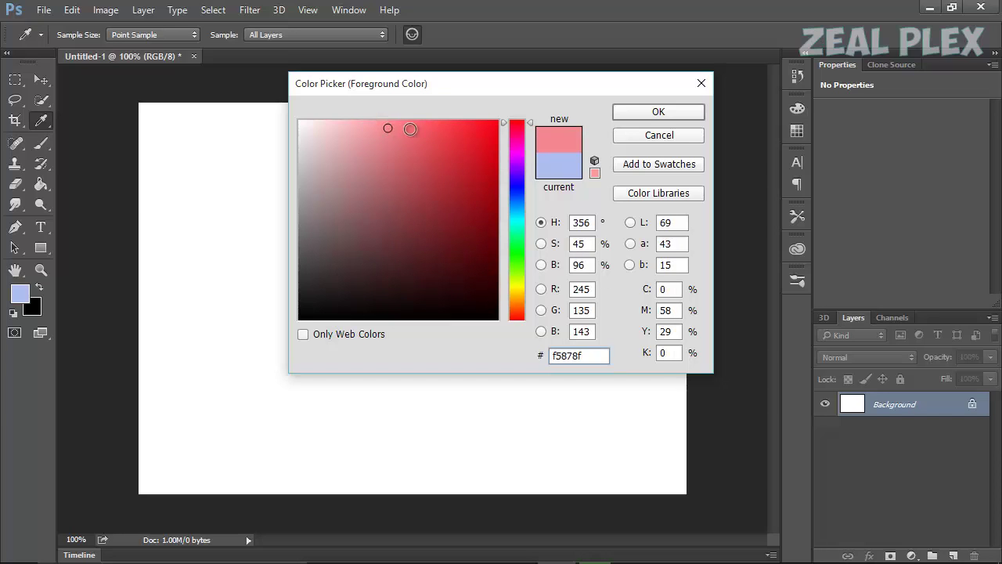
{"action": "left_click", "coordinate": [412, 128]}
{"action": "left_click", "coordinate": [450, 131]}
{"action": "left_click", "coordinate": [473, 188]}
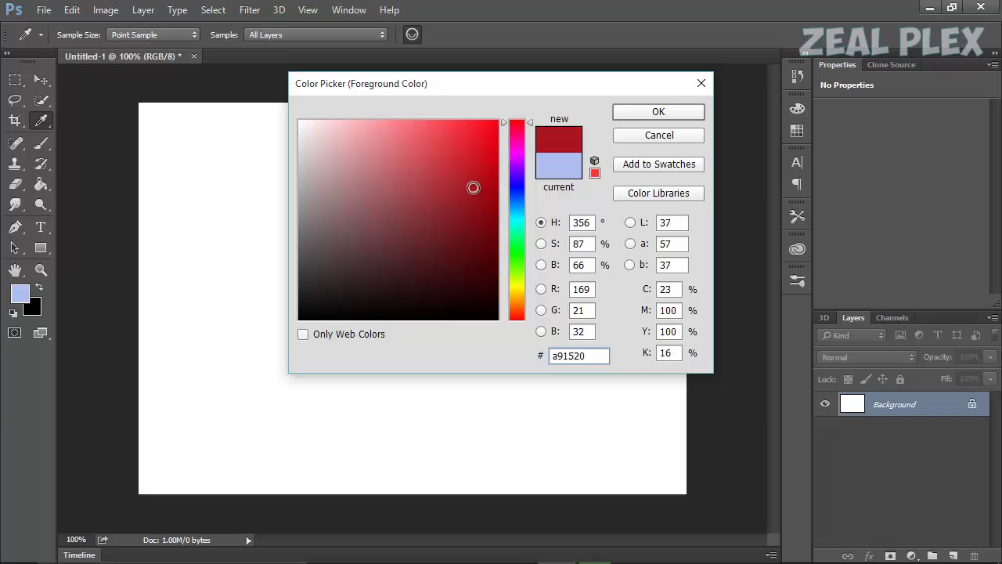
{"action": "left_click", "coordinate": [439, 187]}
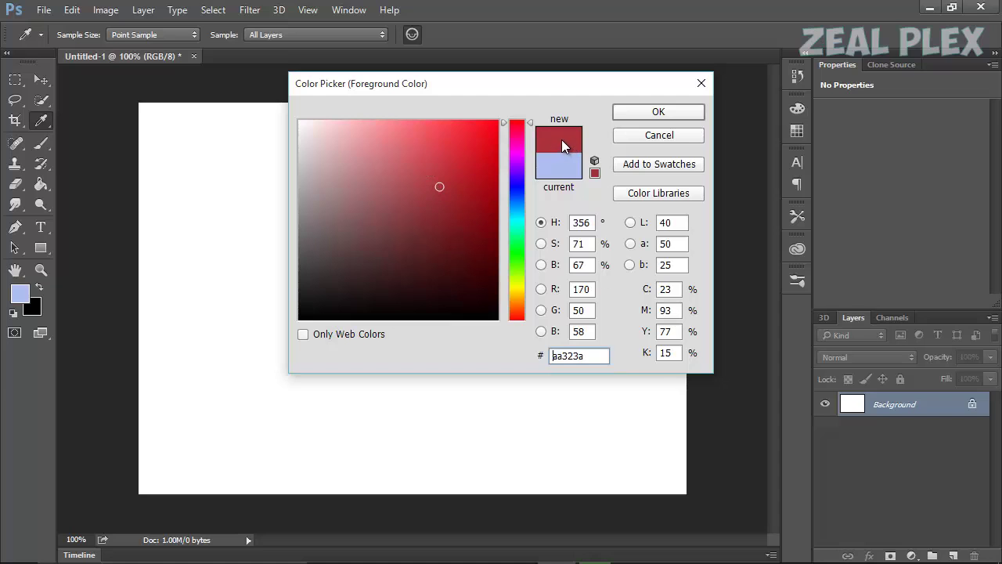
{"action": "left_click", "coordinate": [453, 142]}
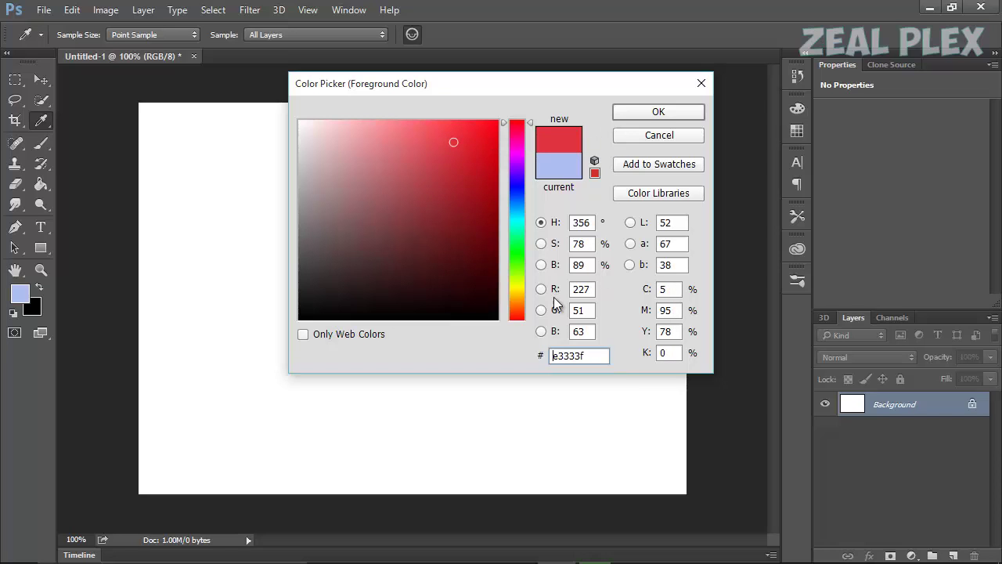
{"action": "left_click_drag", "start_coordinate": [581, 355], "coordinate": [539, 362]}
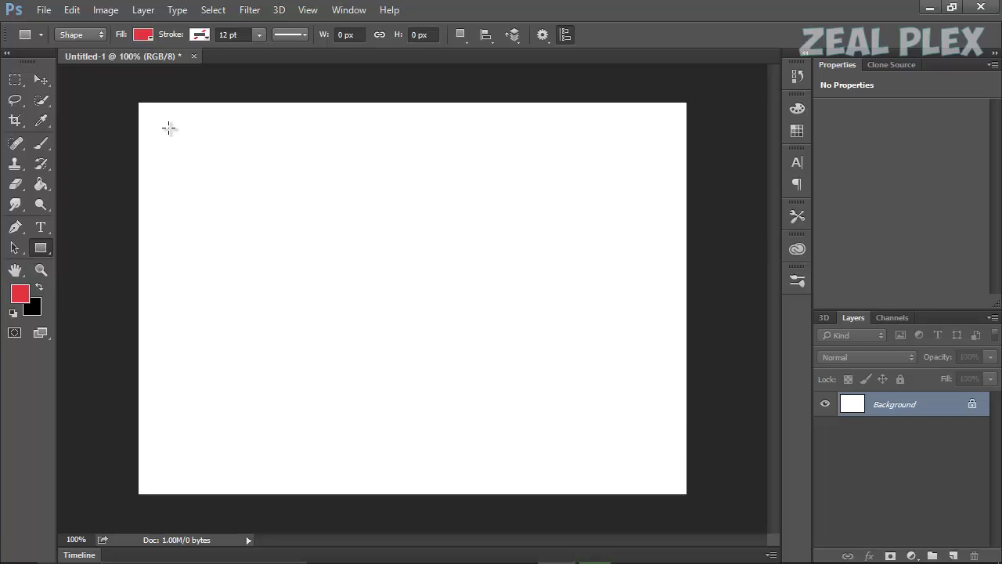
- Draw a red rectangle about 361 × 121 px in the upper-left part of the canvas and switch to the Move tool
{"action": "left_click_drag", "start_coordinate": [169, 128], "coordinate": [452, 224]}
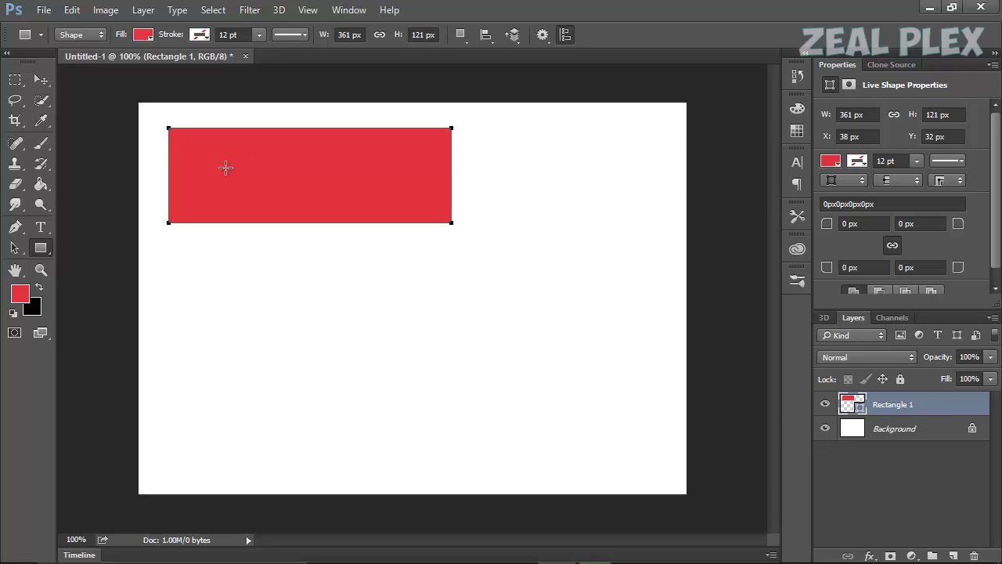
{"action": "left_click", "coordinate": [49, 83]}
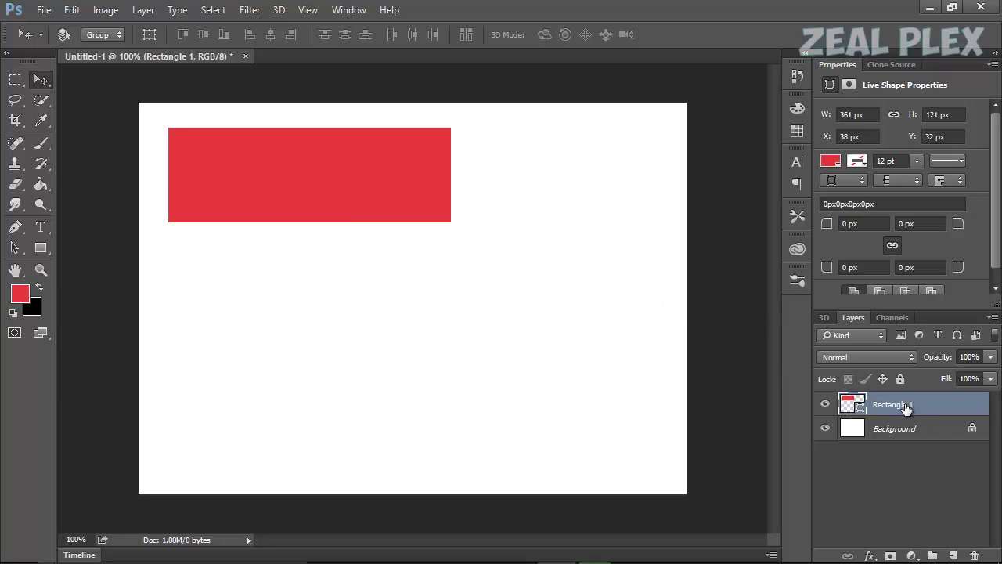
- Add an empty paragraph text box on the white area beside the red rectangle and leave it blank
{"action": "left_click", "coordinate": [41, 227]}
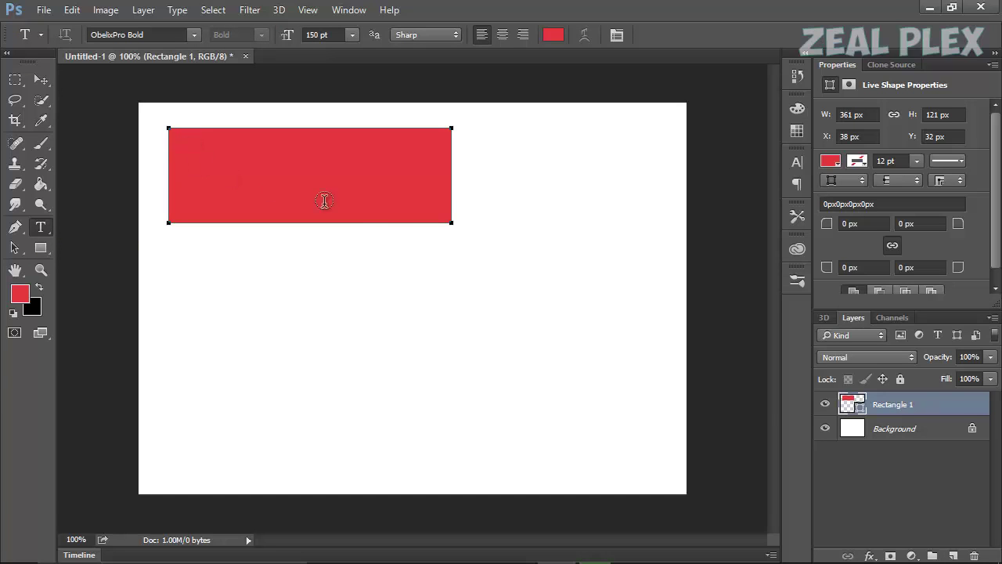
{"action": "left_click_drag", "start_coordinate": [472, 155], "coordinate": [628, 303]}
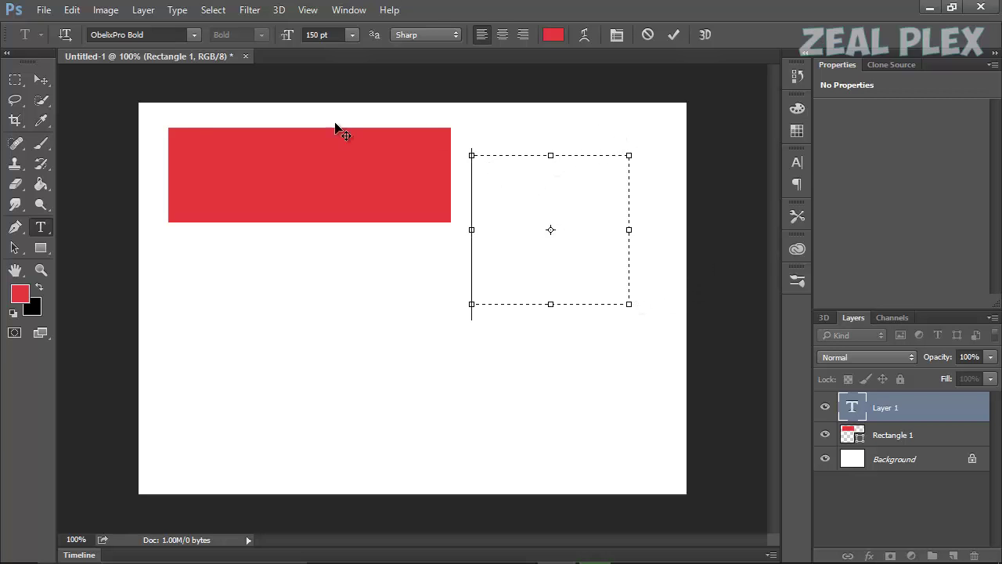
{"action": "left_click", "coordinate": [41, 80]}
{"action": "key", "text": "t"}
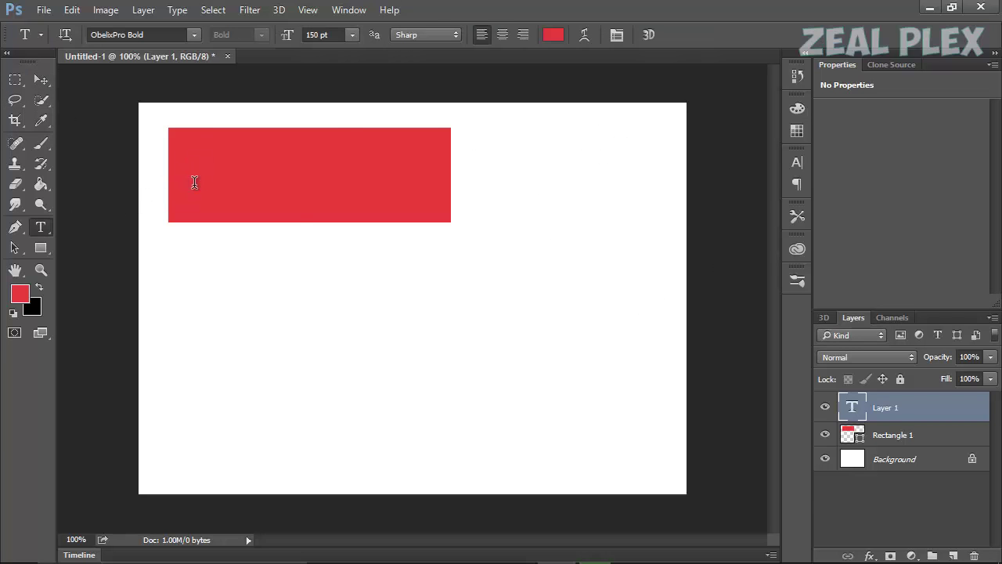
- Start a new text line on the red rectangle, trying the letter Z and deleting it
{"action": "left_click", "coordinate": [194, 183]}
{"action": "type", "text": "Z"}
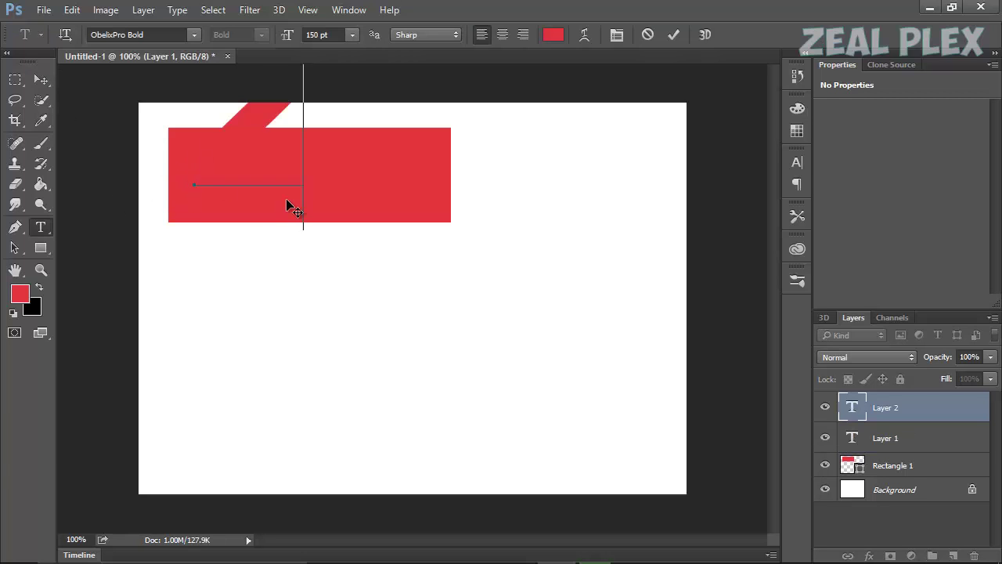
{"action": "key", "text": "BackSpace"}
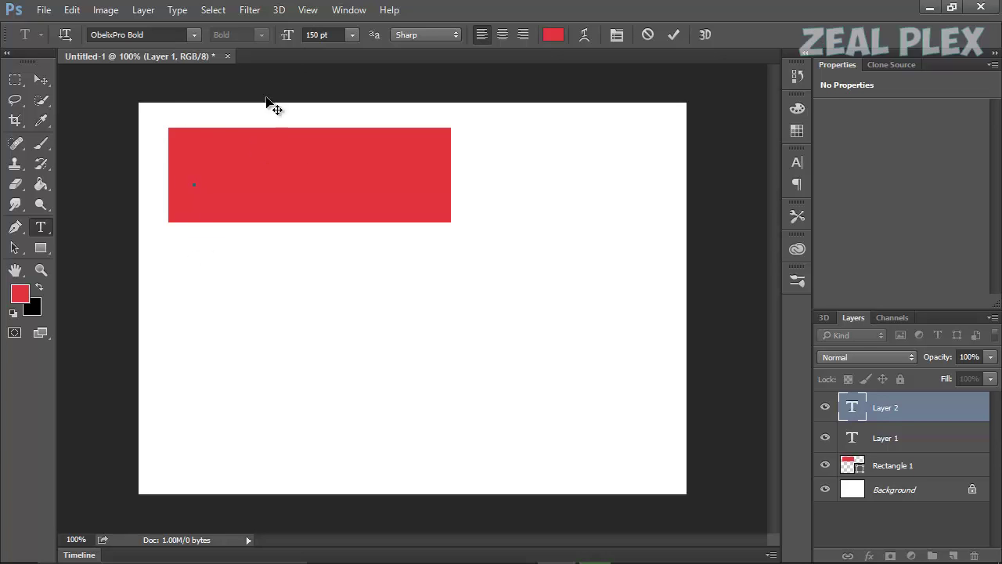
- Set the font size of the new text line to 72 pt
{"action": "left_click", "coordinate": [308, 35]}
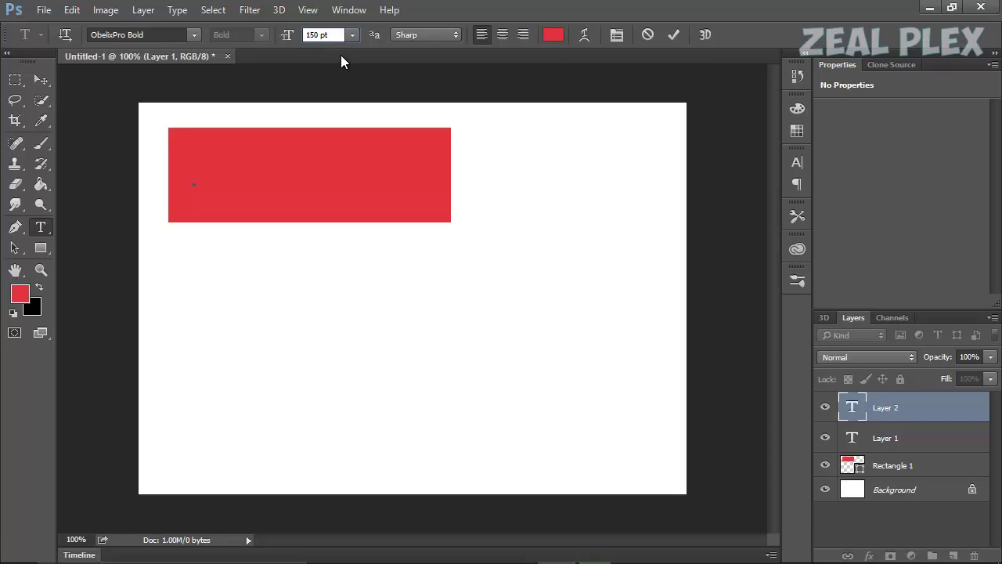
{"action": "left_click", "coordinate": [353, 35]}
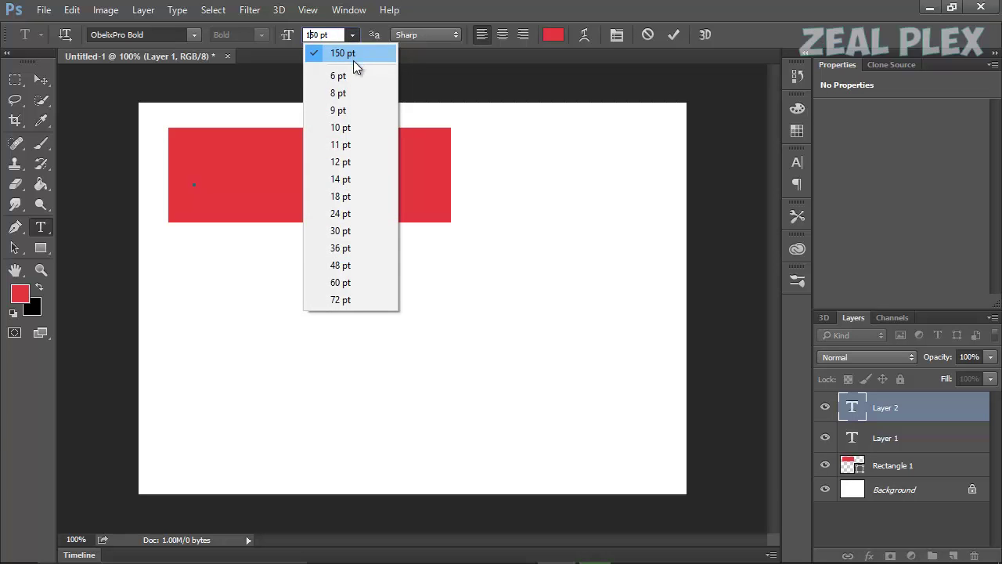
{"action": "left_click", "coordinate": [361, 300]}
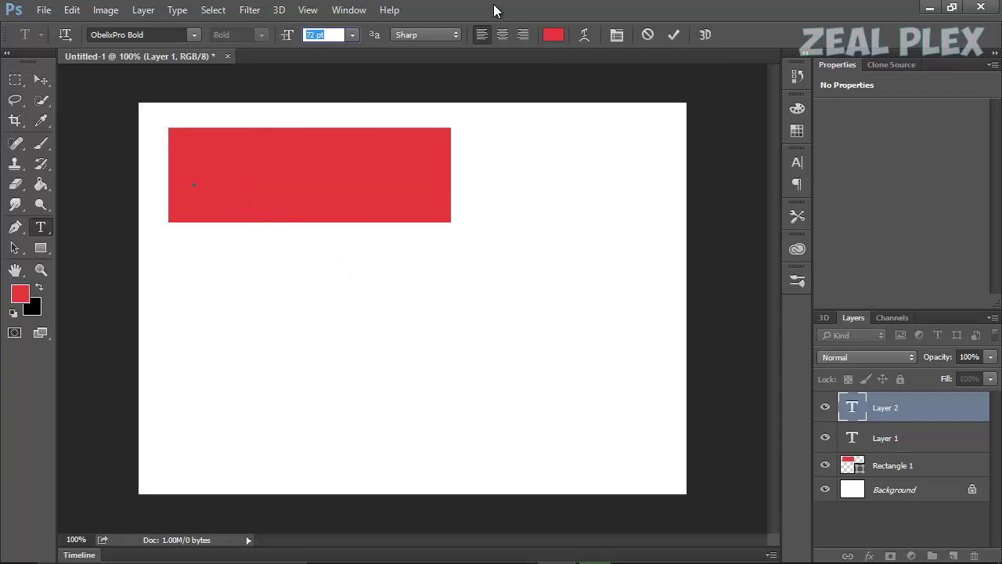
{"action": "left_click", "coordinate": [316, 35]}
{"action": "left_click", "coordinate": [216, 174]}
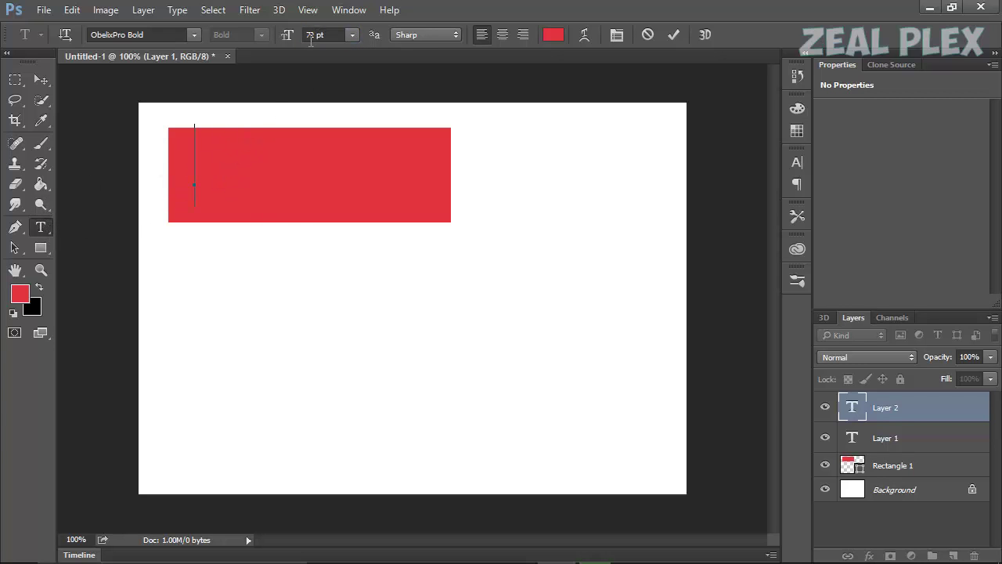
{"action": "left_click", "coordinate": [352, 35]}
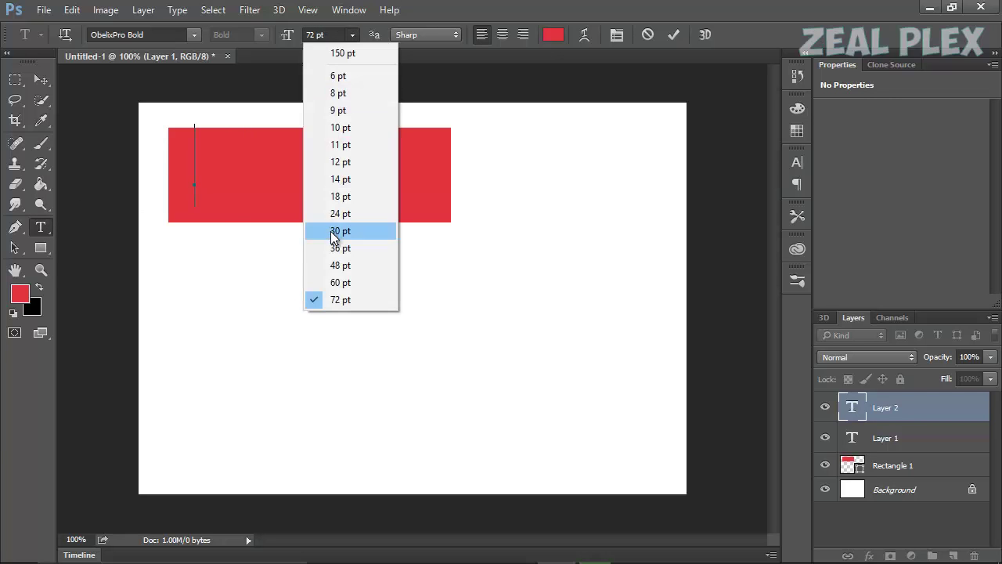
{"action": "left_click", "coordinate": [356, 301]}
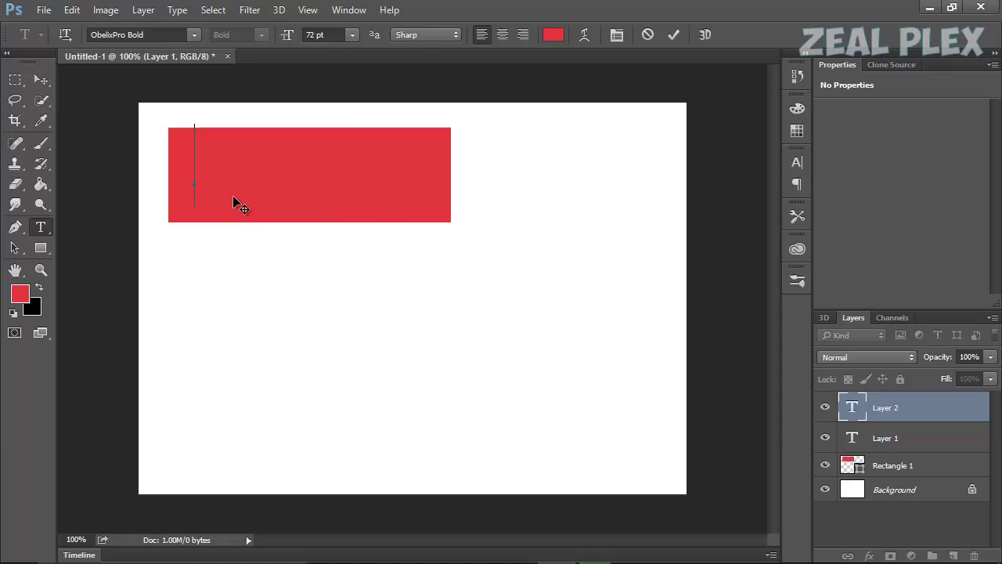
- Try a test word in 72 pt red text over the rectangle and delete all its letters
{"action": "type", "text": "ZELLOW"}
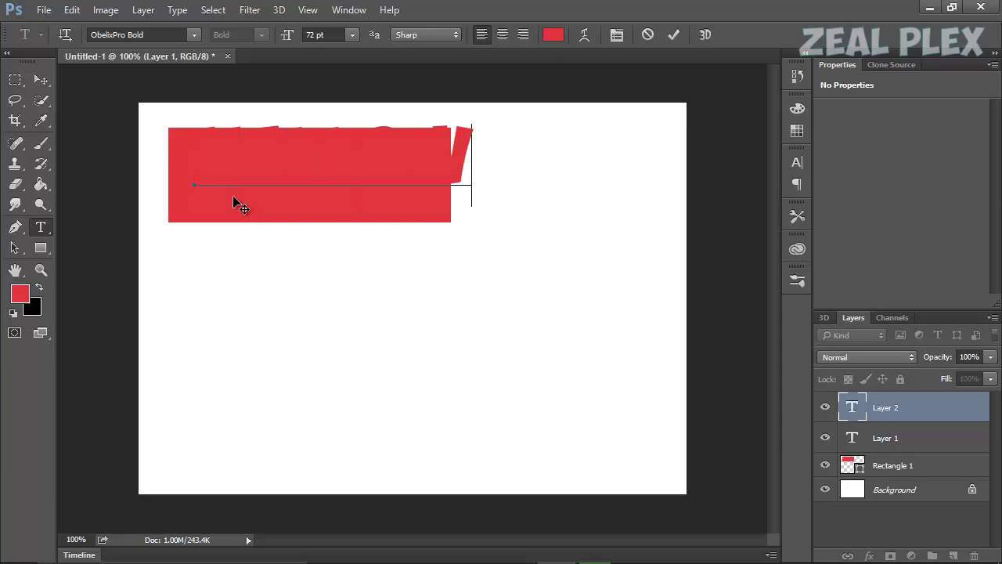
{"action": "key", "text": "BackSpace"}
{"action": "key", "text": "BackSpace"}
{"action": "key", "text": "BackSpace"}
{"action": "key", "text": "BackSpace"}
{"action": "key", "text": "BackSpace"}
{"action": "key", "text": "BackSpace"}
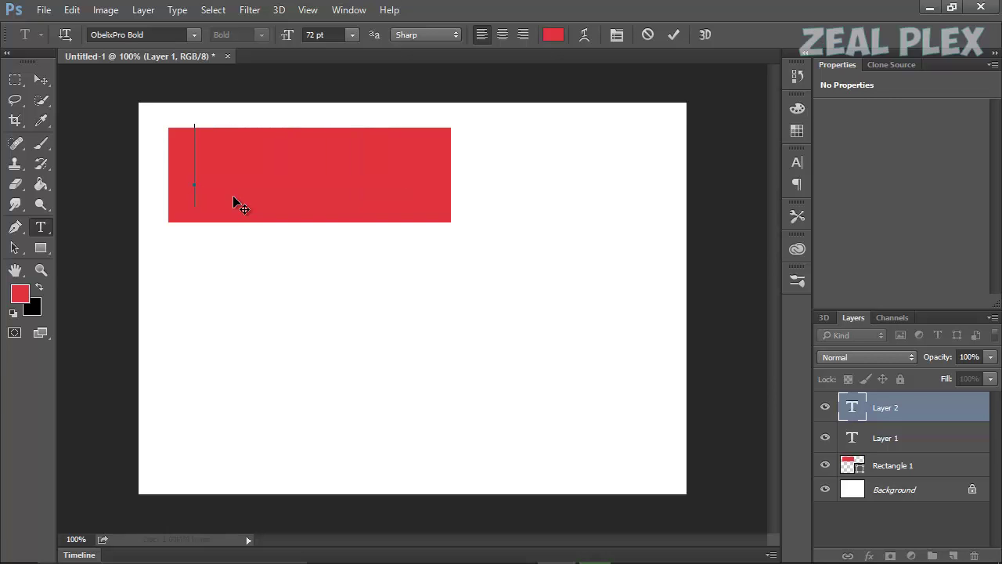
- Write the word hello on the empty 72 pt text line over the red rectangle
{"action": "type", "text": "HELLO"}
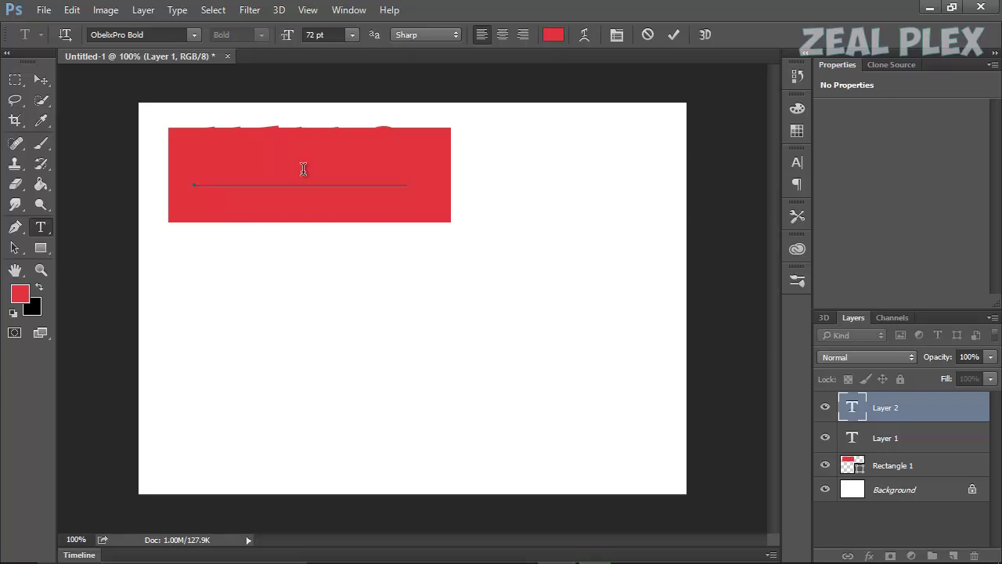
- Try a dark red text color for the hello text without selecting its letters
{"action": "left_click", "coordinate": [553, 36]}
{"action": "left_click", "coordinate": [467, 216]}
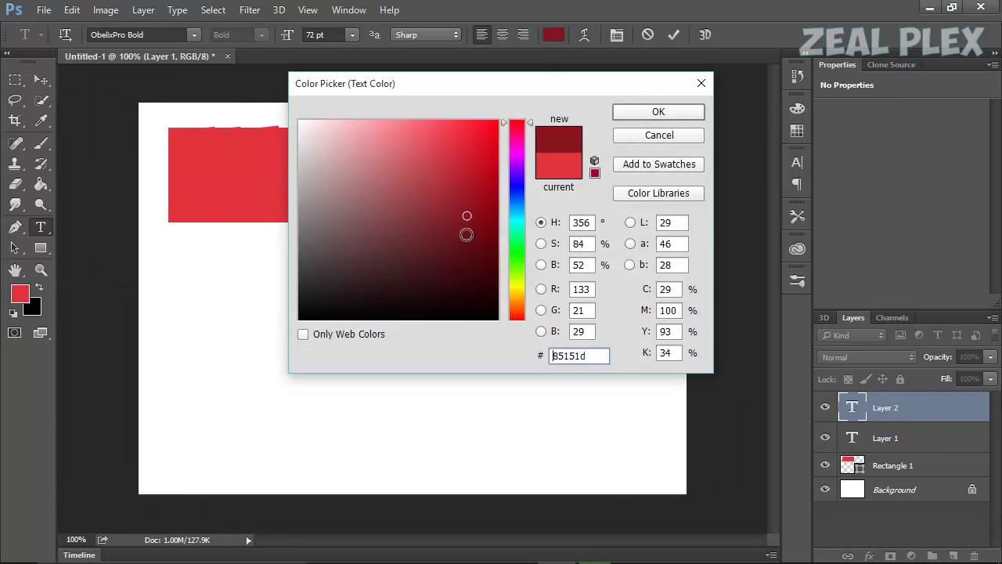
{"action": "left_click", "coordinate": [467, 244]}
{"action": "left_click", "coordinate": [627, 112]}
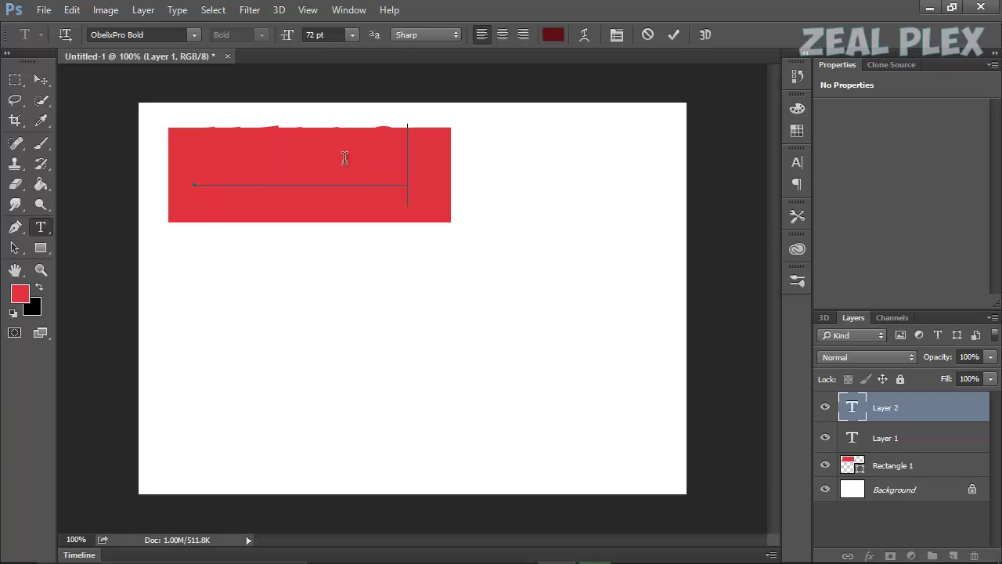
- Select the whole word hello on the red rectangle and set its text color to cyan #33c8e3
{"action": "left_click_drag", "start_coordinate": [345, 159], "coordinate": [225, 162]}
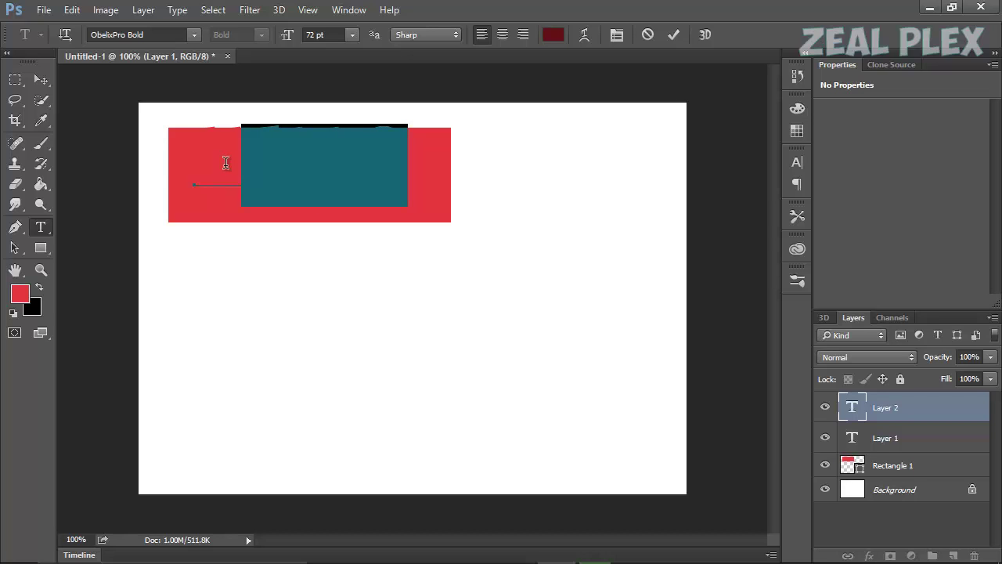
{"action": "left_click_drag", "start_coordinate": [226, 162], "coordinate": [194, 162]}
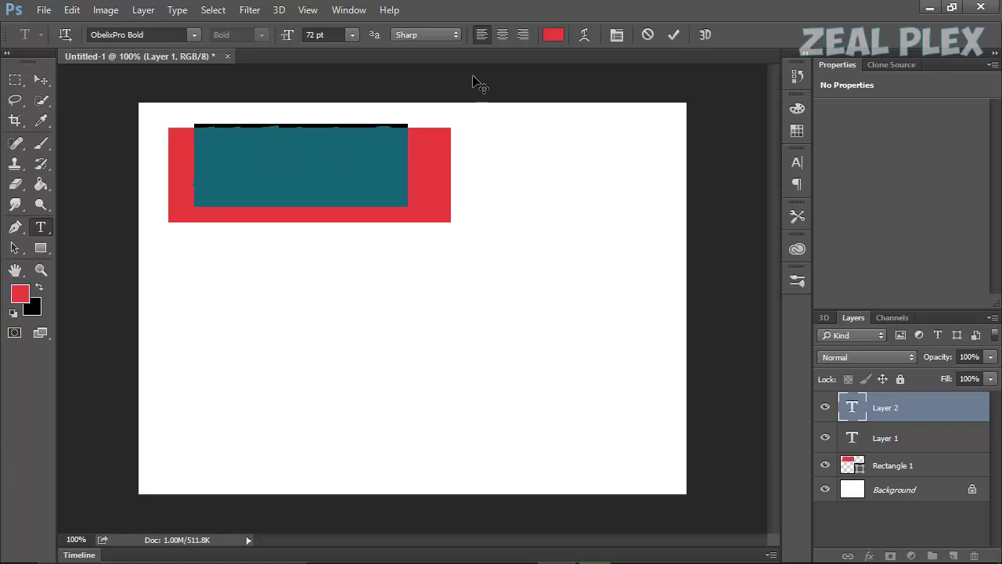
{"action": "left_click", "coordinate": [550, 34]}
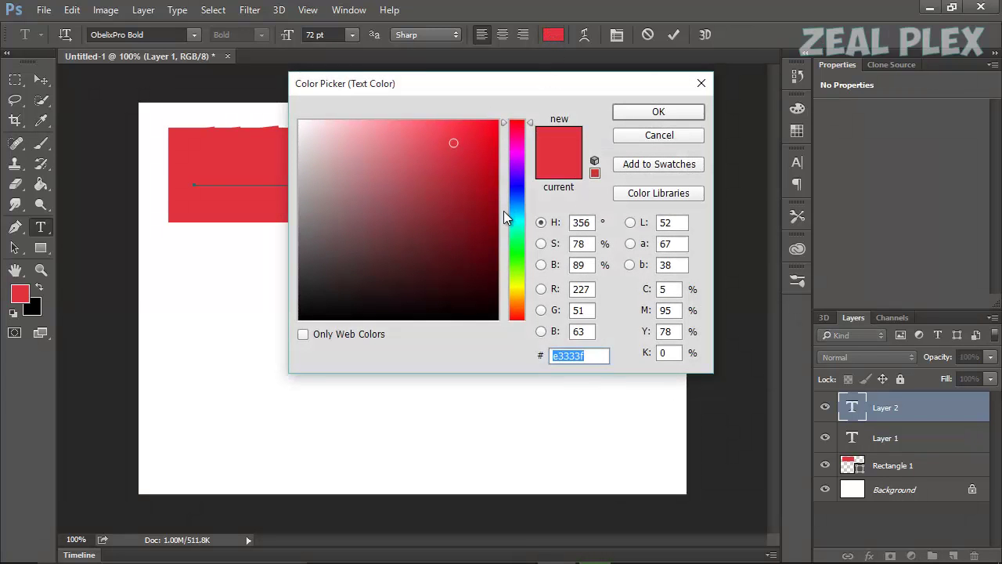
{"action": "left_click", "coordinate": [517, 216]}
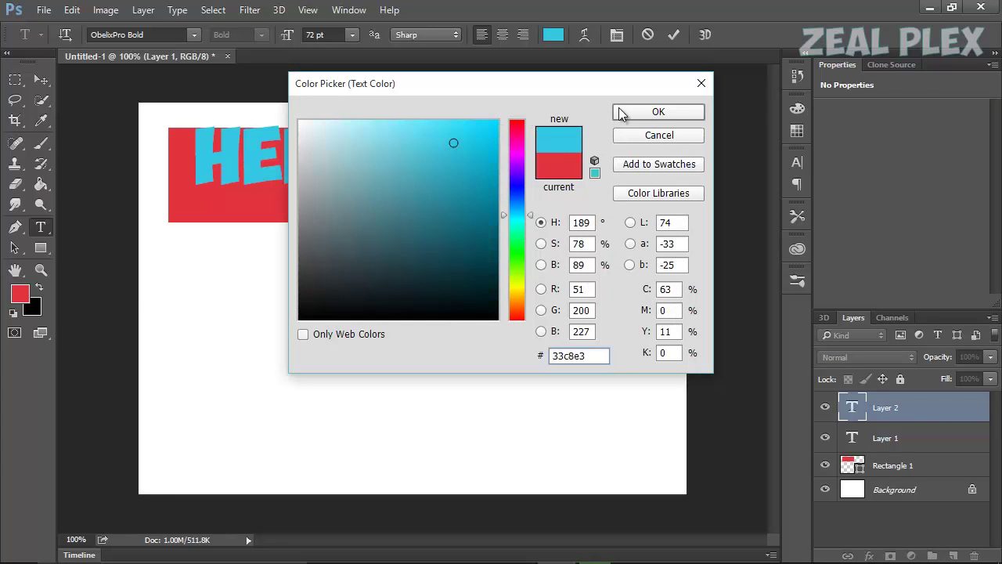
{"action": "left_click", "coordinate": [645, 112]}
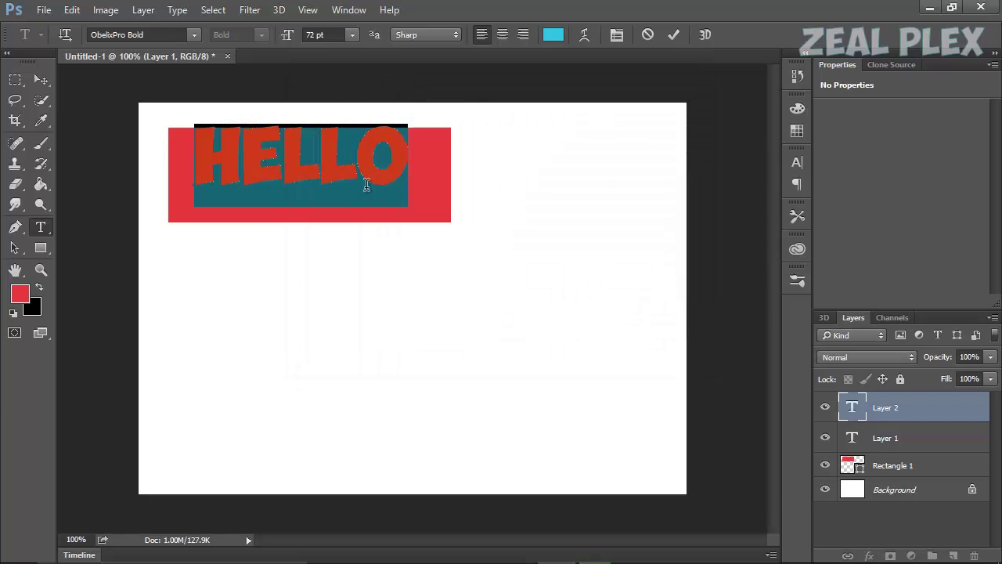
- Move the hello text slightly down and to the right so it sits inside the red rectangle
{"action": "left_click", "coordinate": [44, 80]}
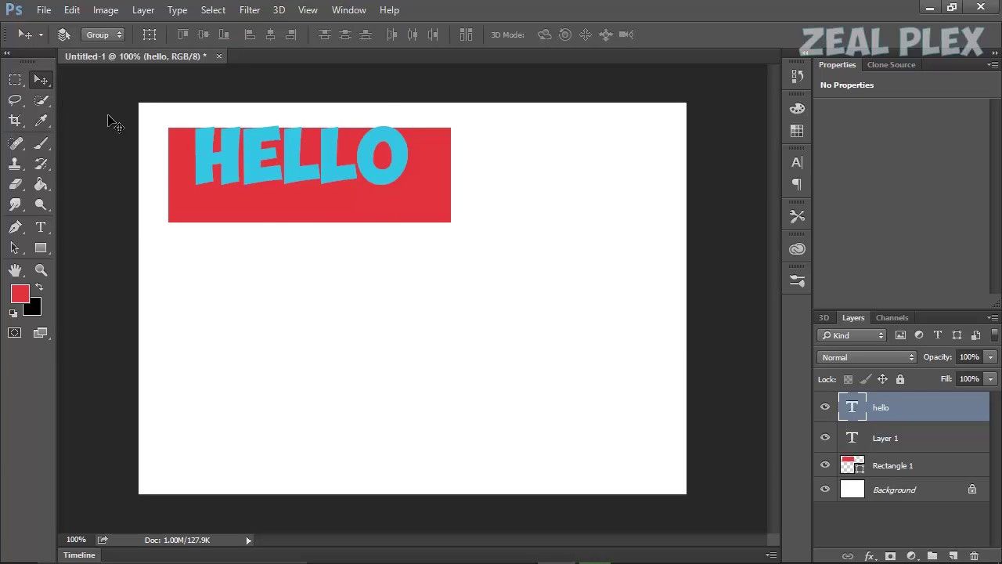
{"action": "left_click_drag", "start_coordinate": [274, 170], "coordinate": [279, 180]}
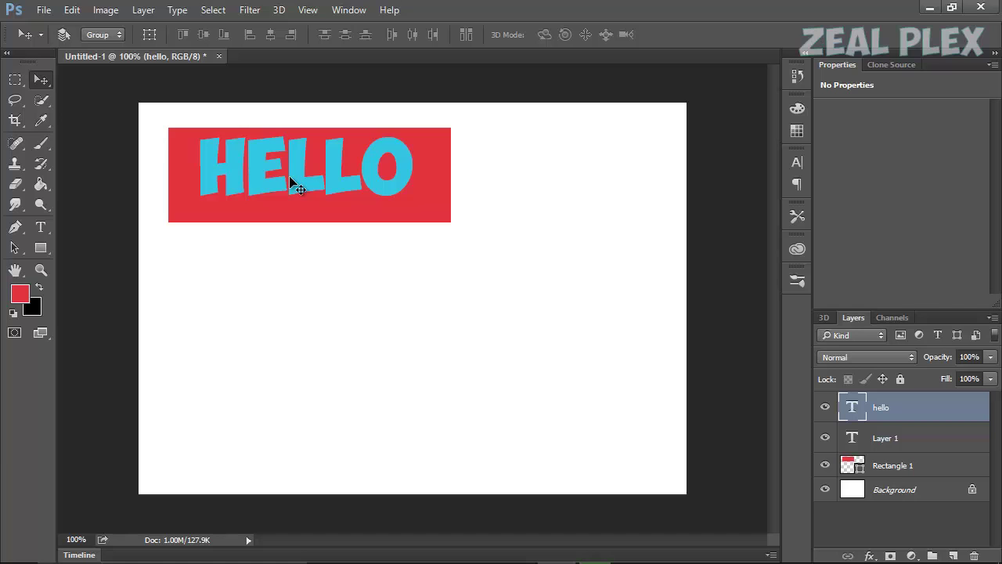
- Select the word hello for editing, browse the available fonts and choose ObelixPro Bold
{"action": "left_click", "coordinate": [47, 229]}
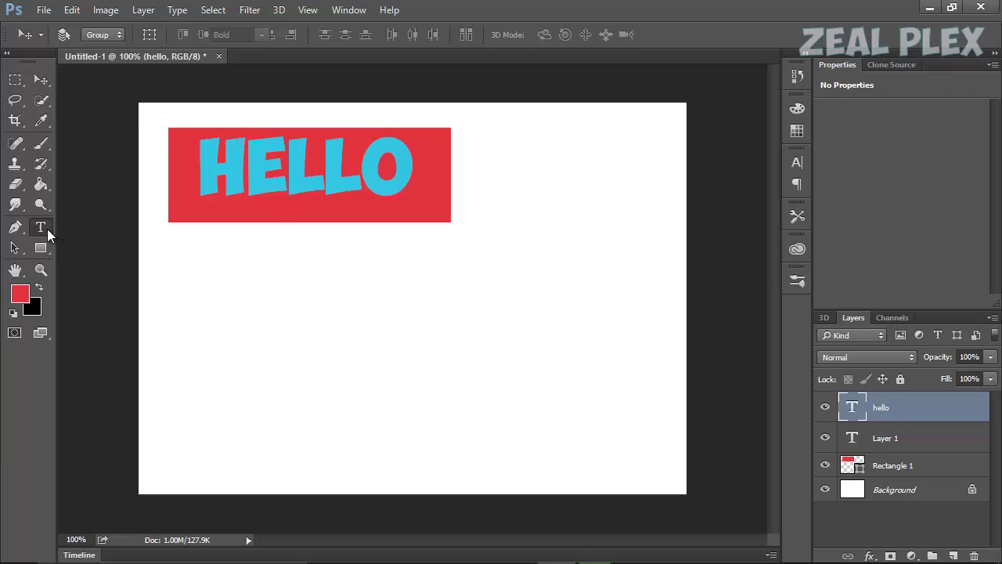
{"action": "double_click", "coordinate": [321, 158]}
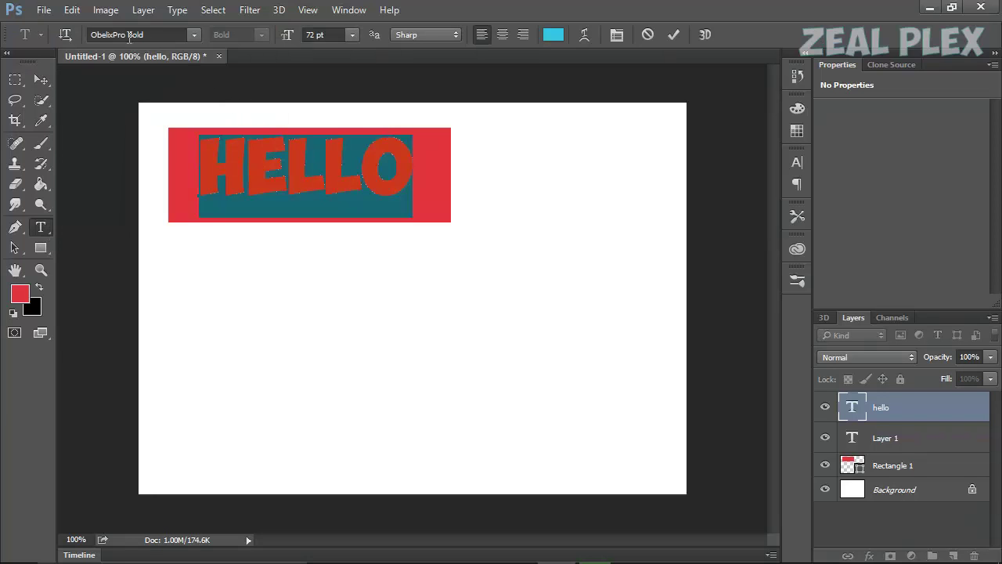
{"action": "left_click", "coordinate": [193, 35]}
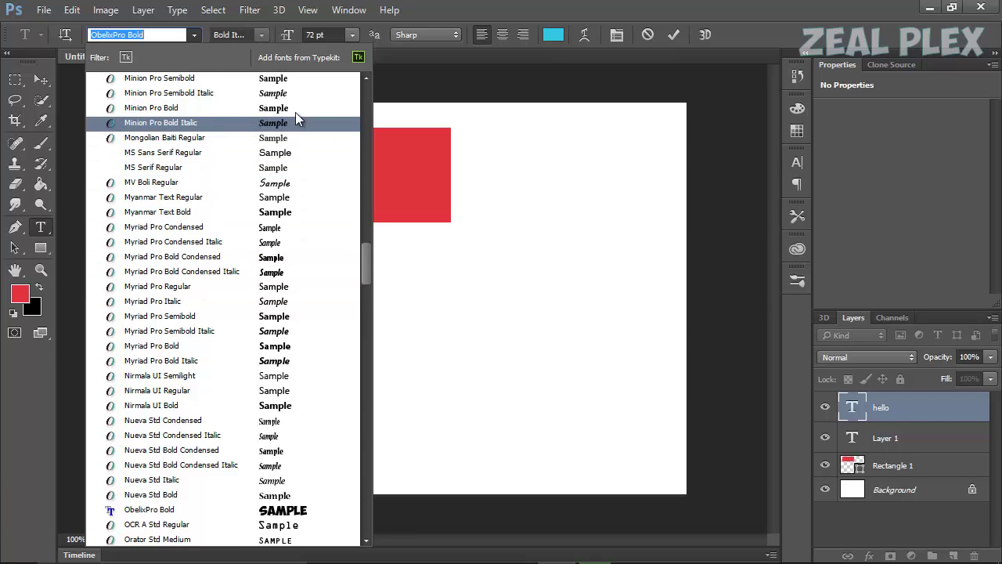
{"action": "scroll", "coordinate": [283, 368], "scroll_direction": "down", "scroll_amount": 1}
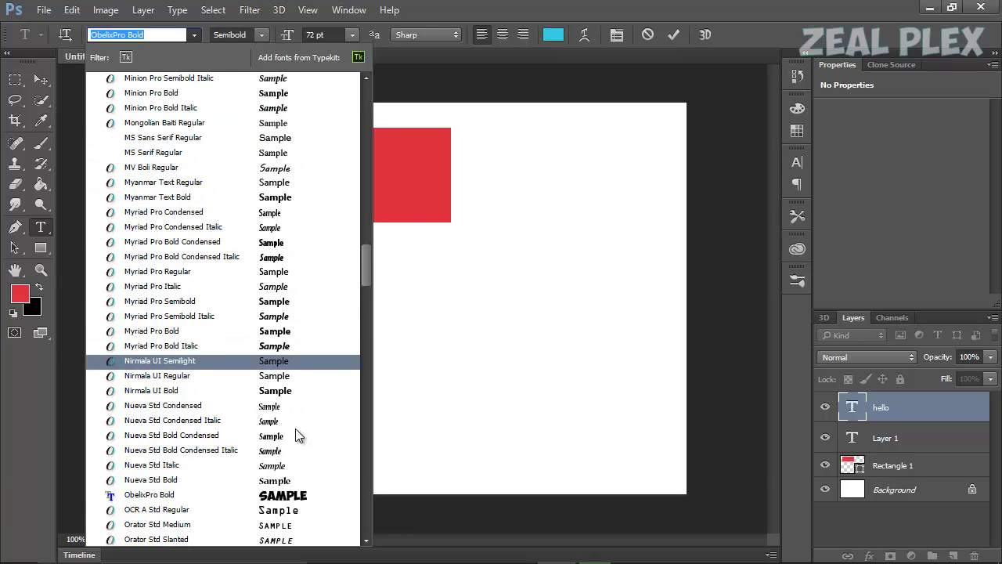
{"action": "left_click", "coordinate": [308, 493]}
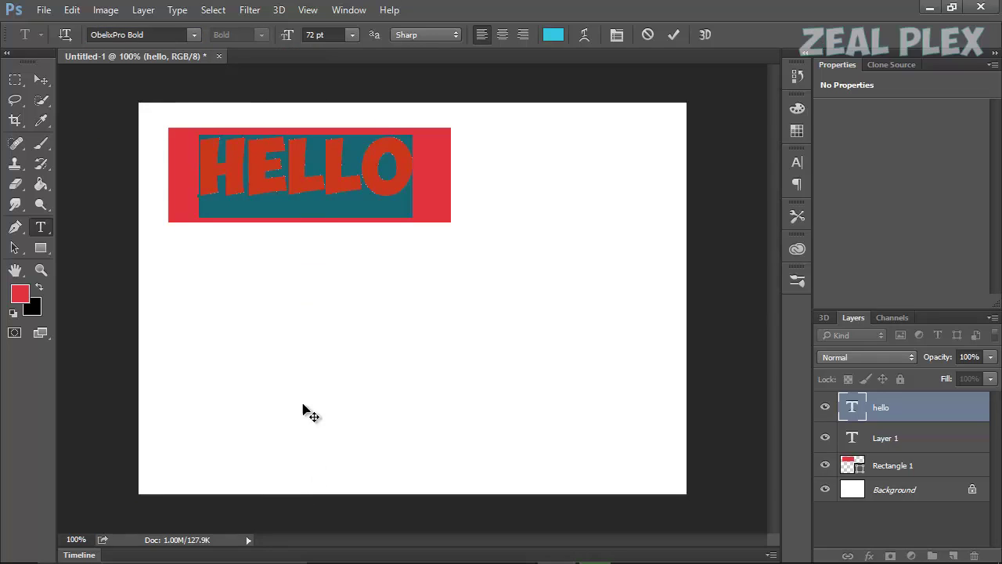
- Try Myriad Pro Semibold and Myriad Pro Condensed Italic on the hello text, and restore ObelixPro Bold
{"action": "left_click", "coordinate": [196, 34]}
{"action": "left_click", "coordinate": [243, 300]}
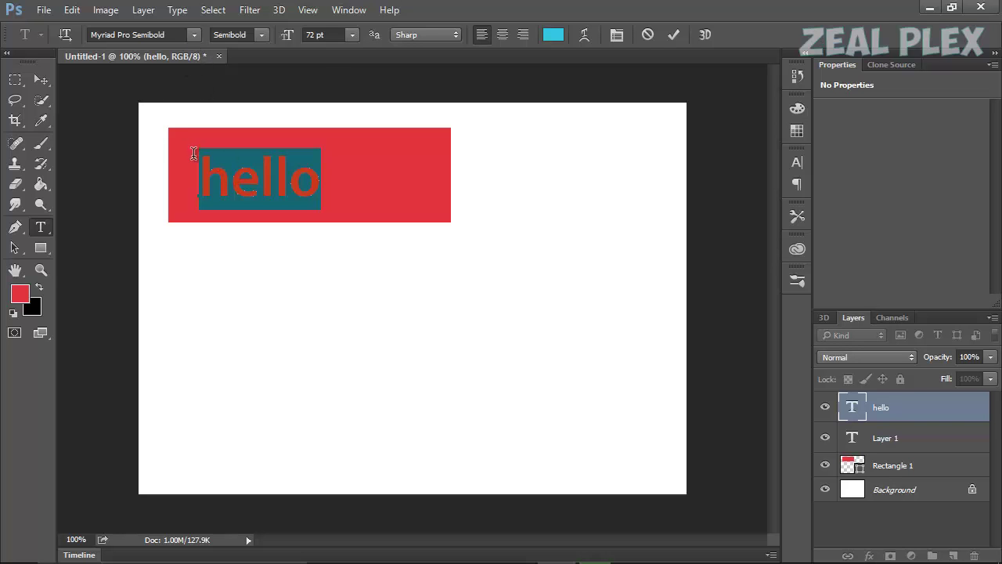
{"action": "left_click", "coordinate": [193, 34]}
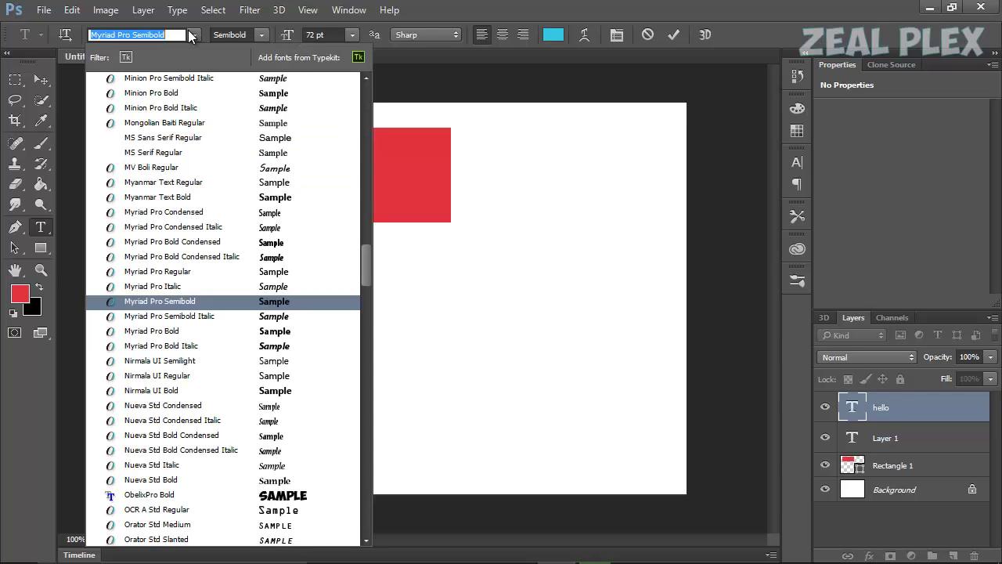
{"action": "left_click", "coordinate": [276, 226]}
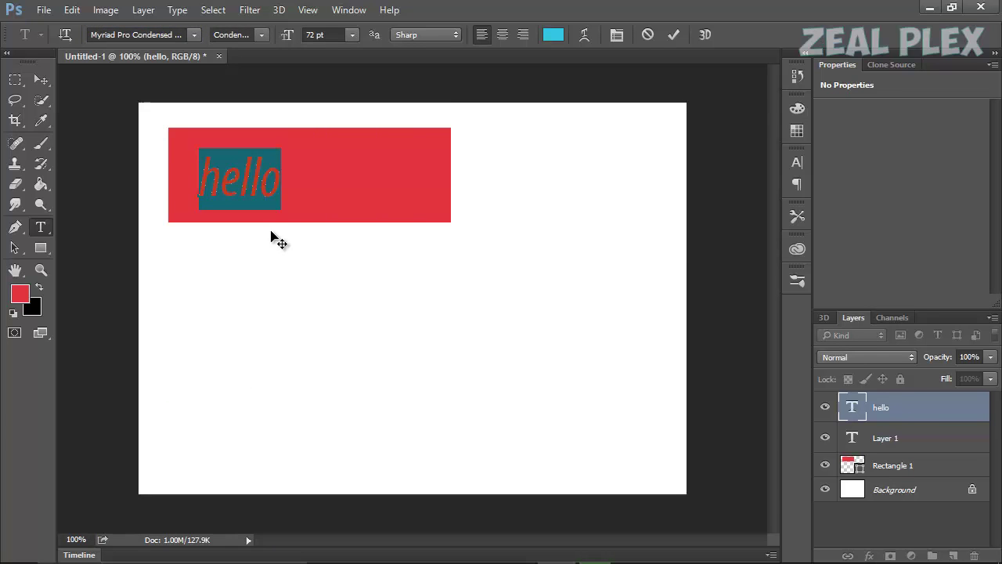
{"action": "left_click", "coordinate": [194, 34]}
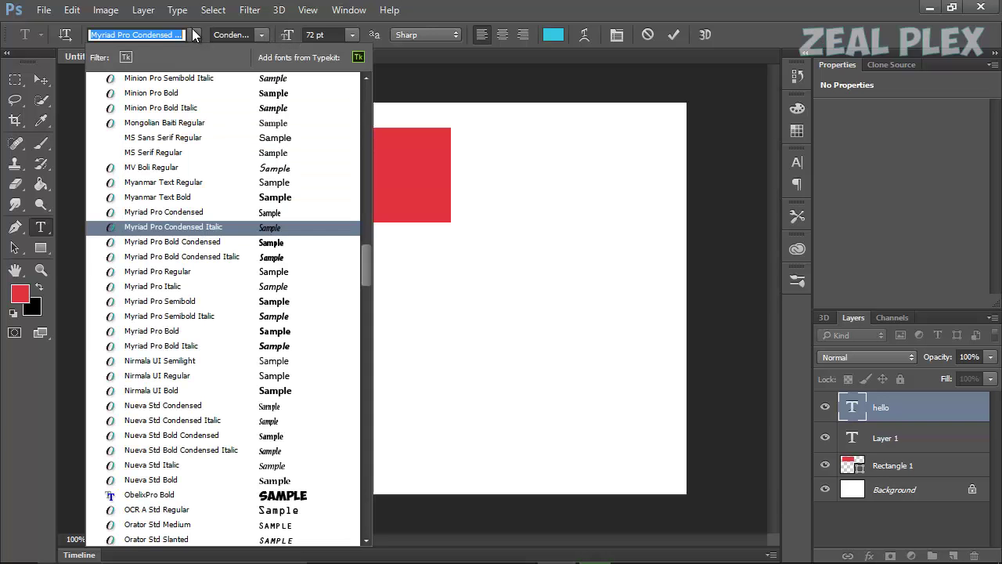
{"action": "left_click", "coordinate": [317, 495]}
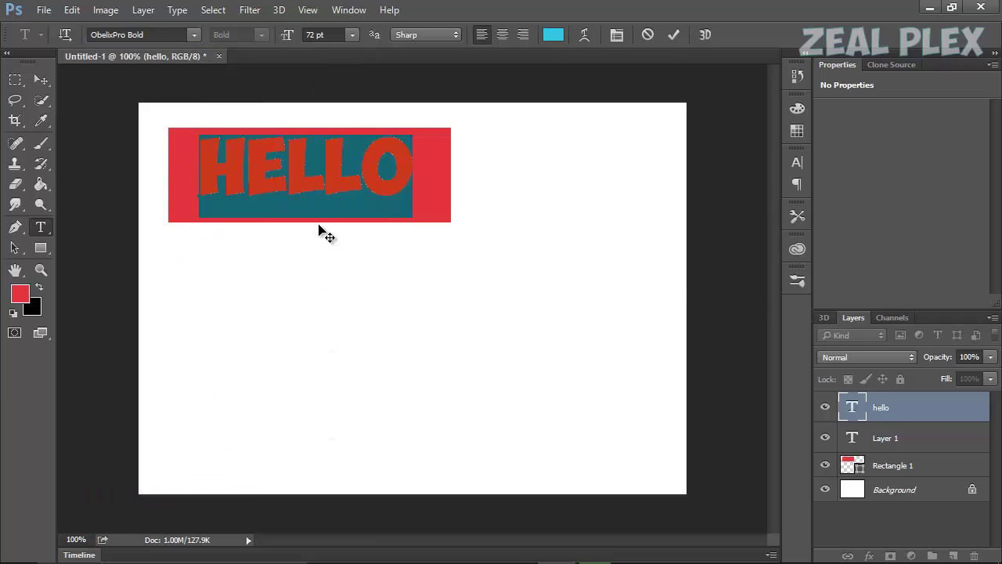
{"action": "left_click", "coordinate": [319, 194]}
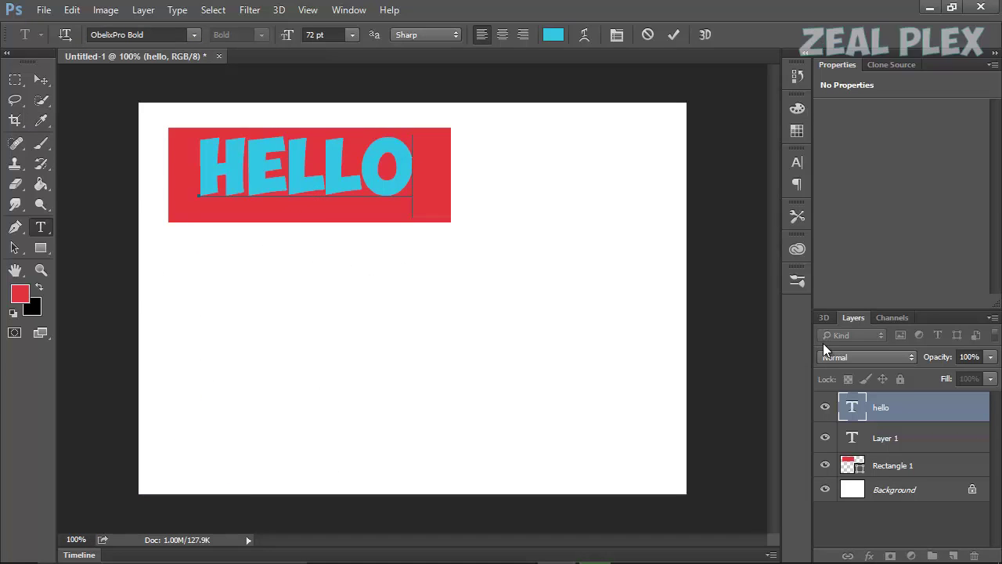
- Delete the empty text layer Layer 1 between the hello and Rectangle 1 layers
{"action": "left_click", "coordinate": [895, 441]}
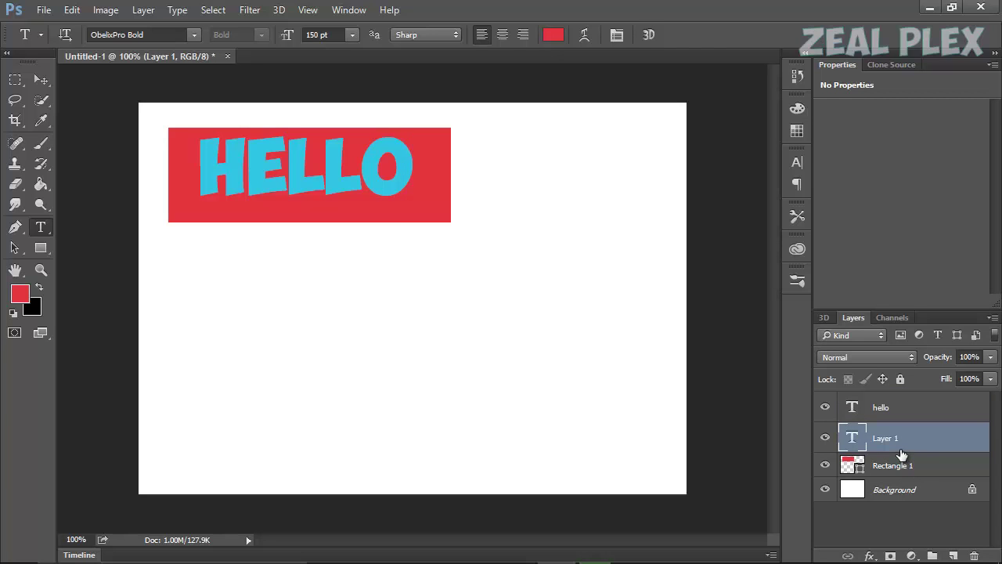
{"action": "left_click", "coordinate": [889, 411]}
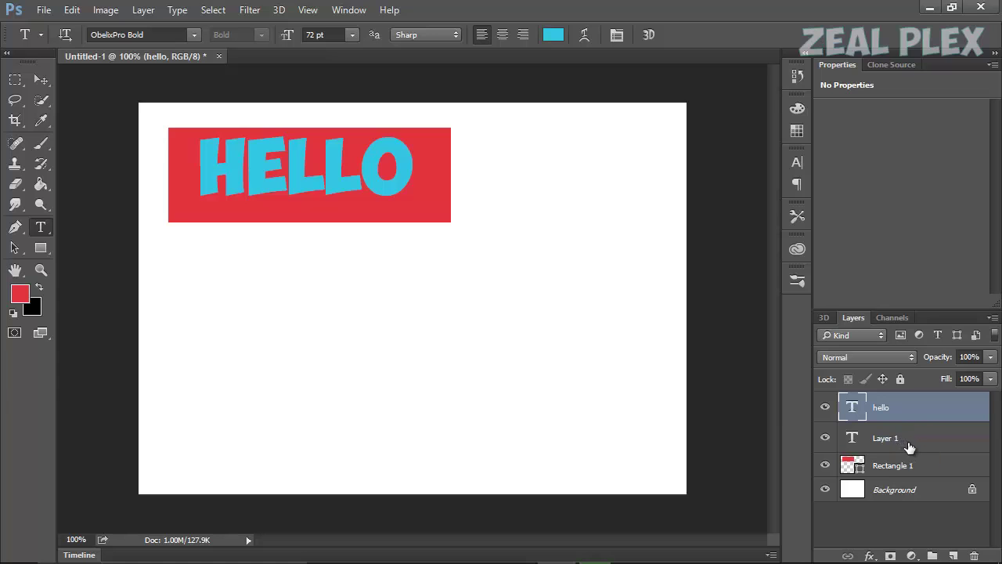
{"action": "left_click", "coordinate": [906, 444]}
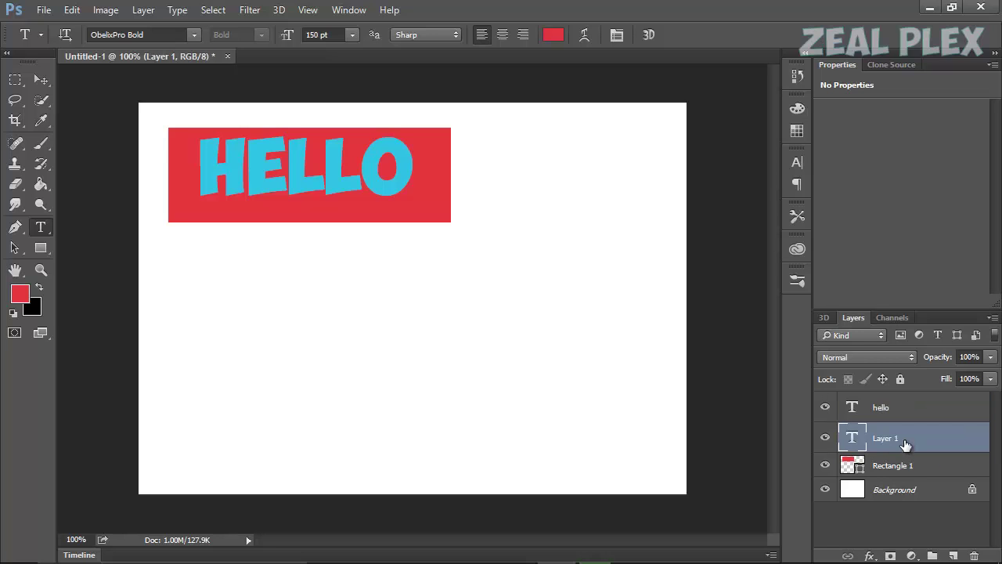
{"action": "left_click", "coordinate": [974, 556]}
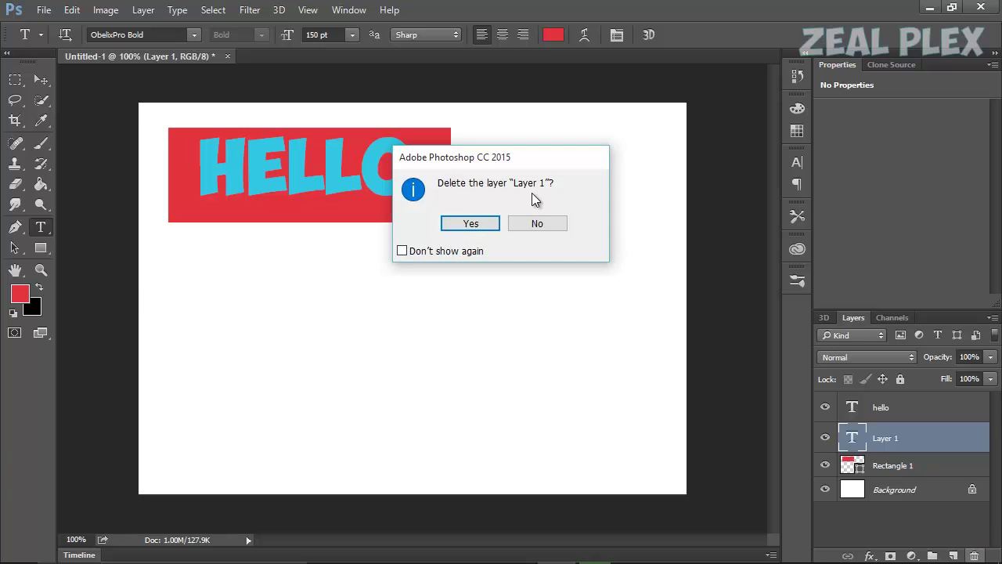
{"action": "left_click", "coordinate": [475, 224]}
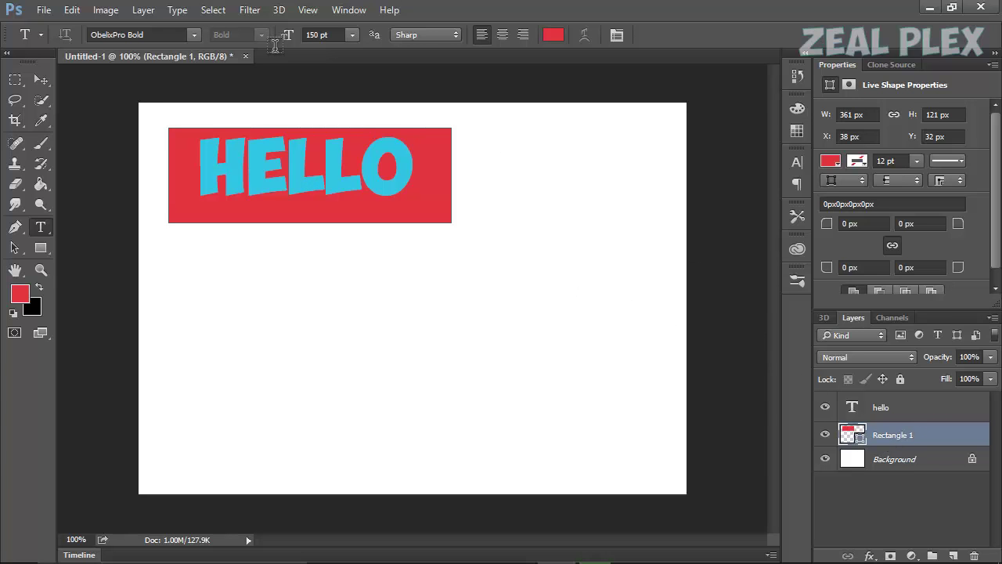
{"action": "left_click", "coordinate": [144, 12]}
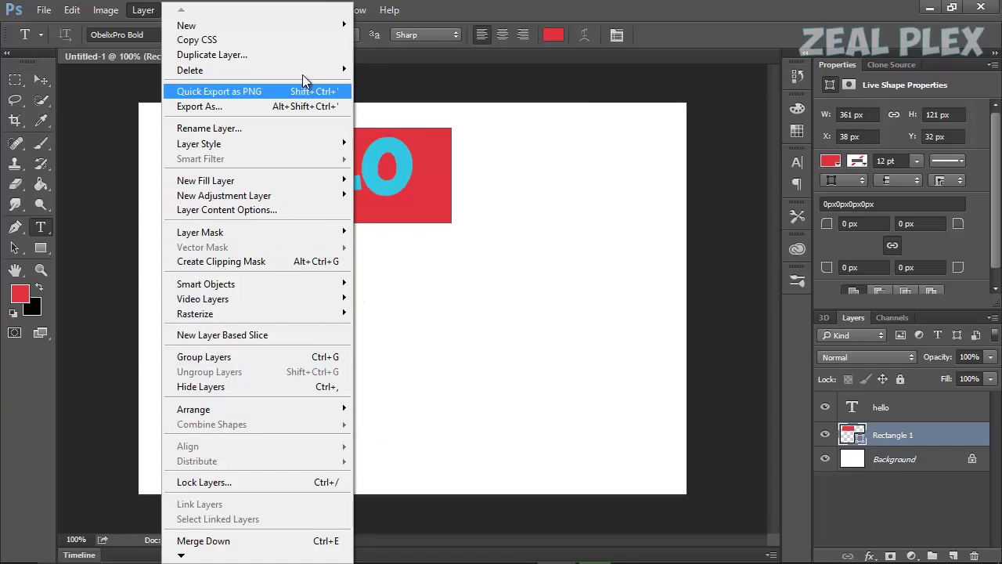
{"action": "left_click", "coordinate": [630, 404]}
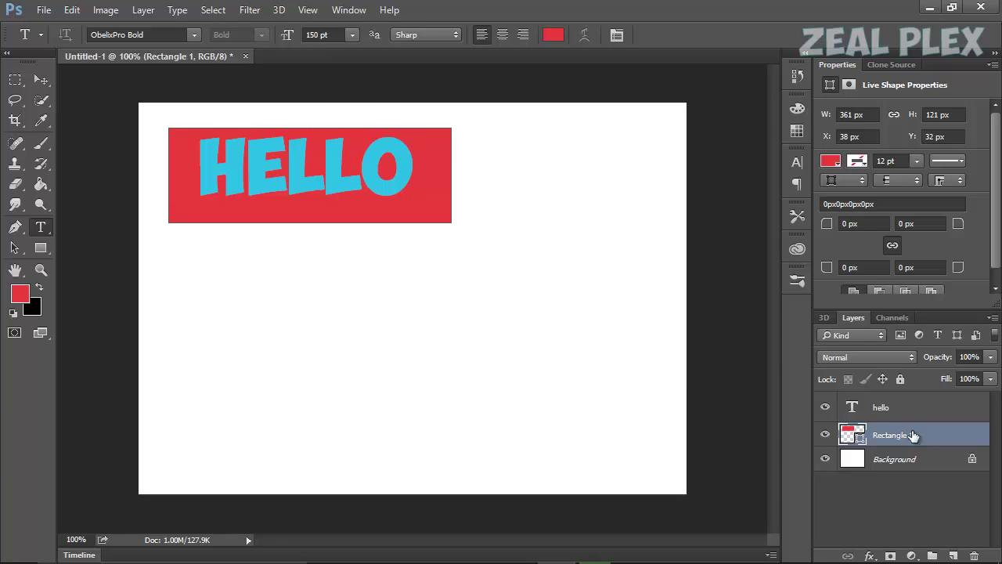
{"action": "left_click", "coordinate": [144, 12]}
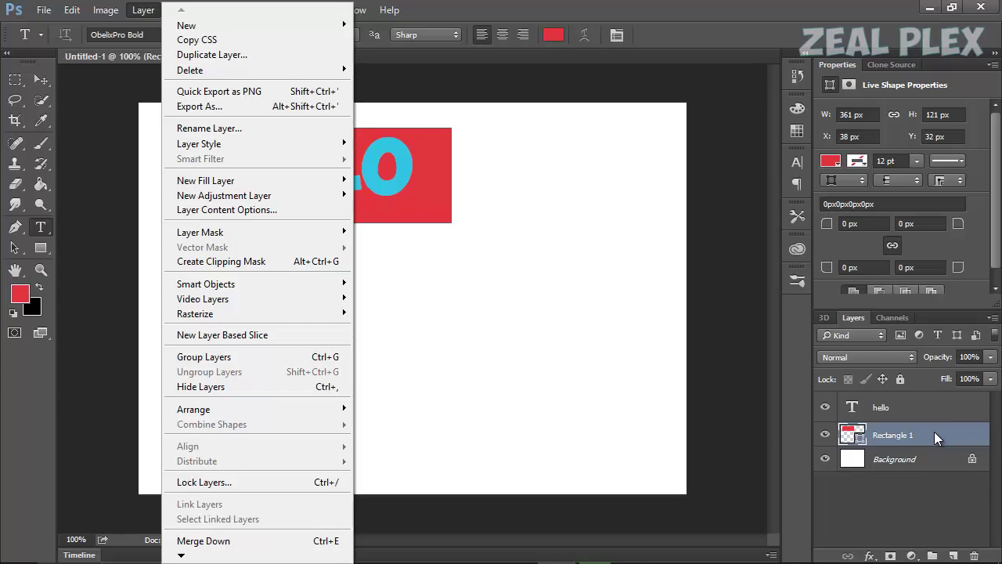
{"action": "left_click", "coordinate": [758, 420]}
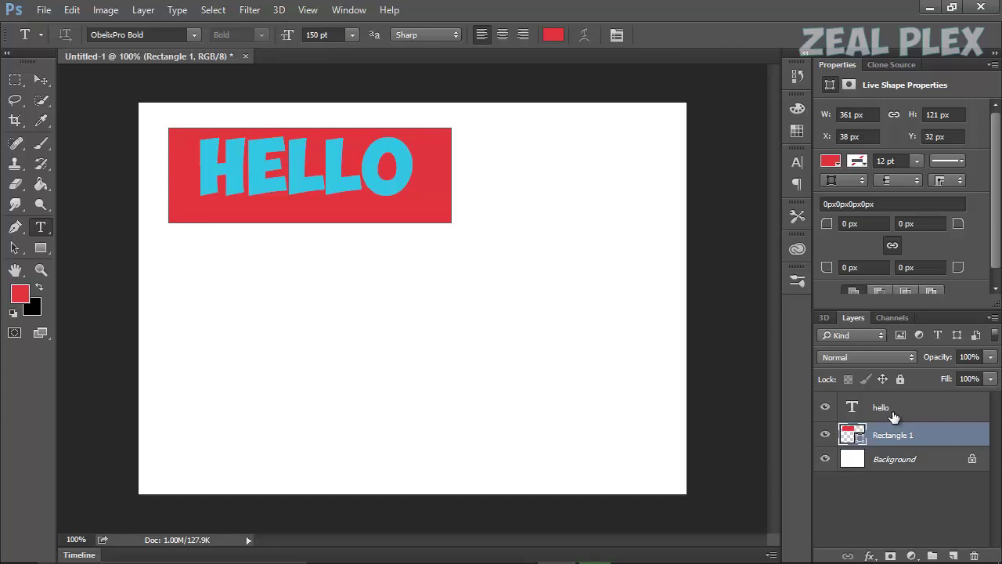
{"action": "key", "text": "v"}
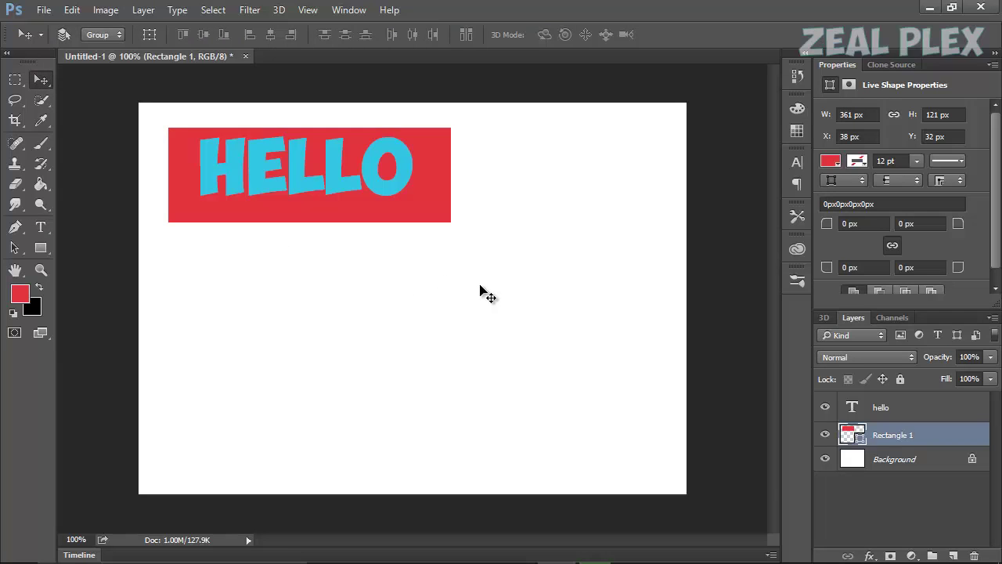
- Switch to the Chrome browser and search Google for forest
{"action": "mouse_move", "coordinate": [489, 561]}
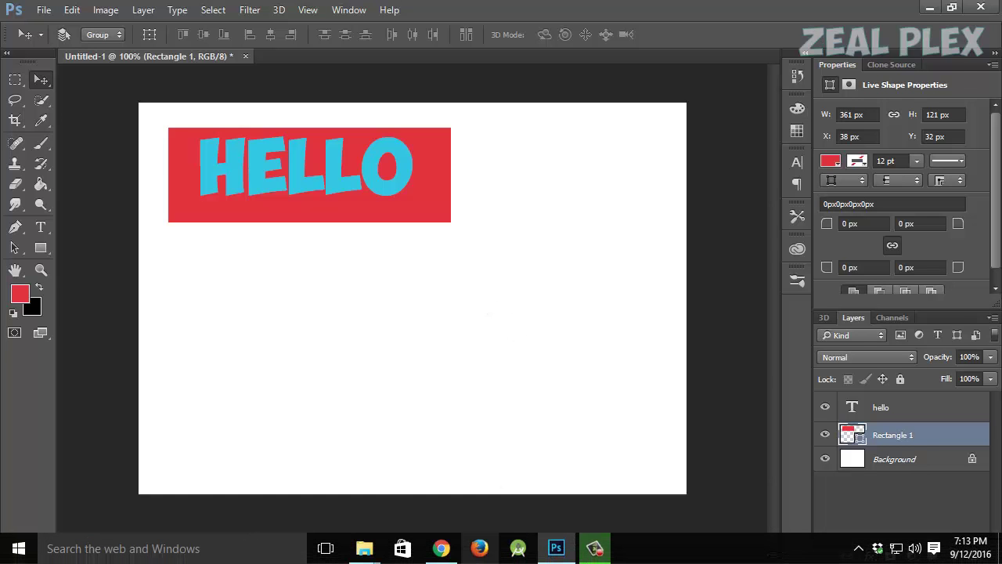
{"action": "left_click", "coordinate": [442, 548]}
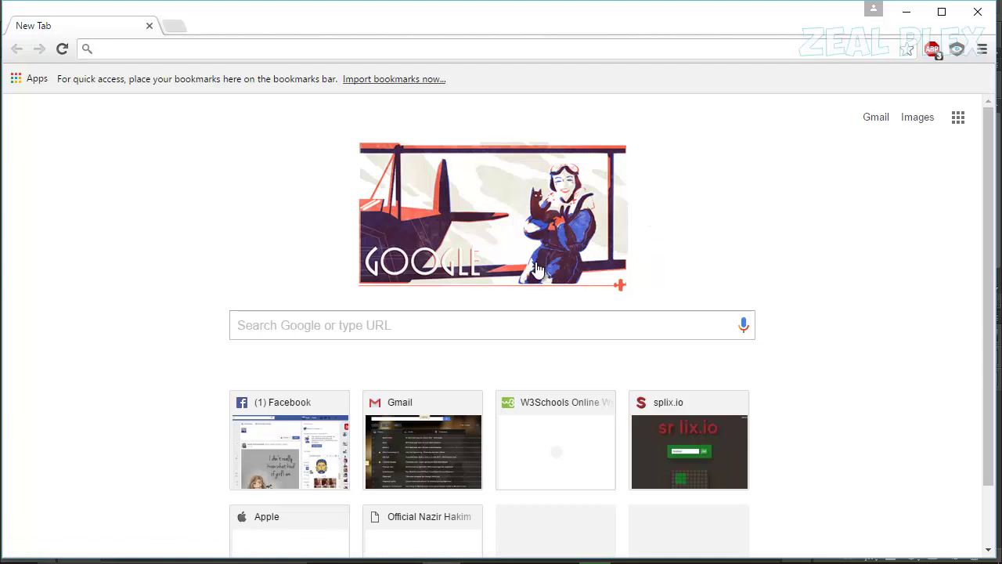
{"action": "left_click", "coordinate": [314, 335]}
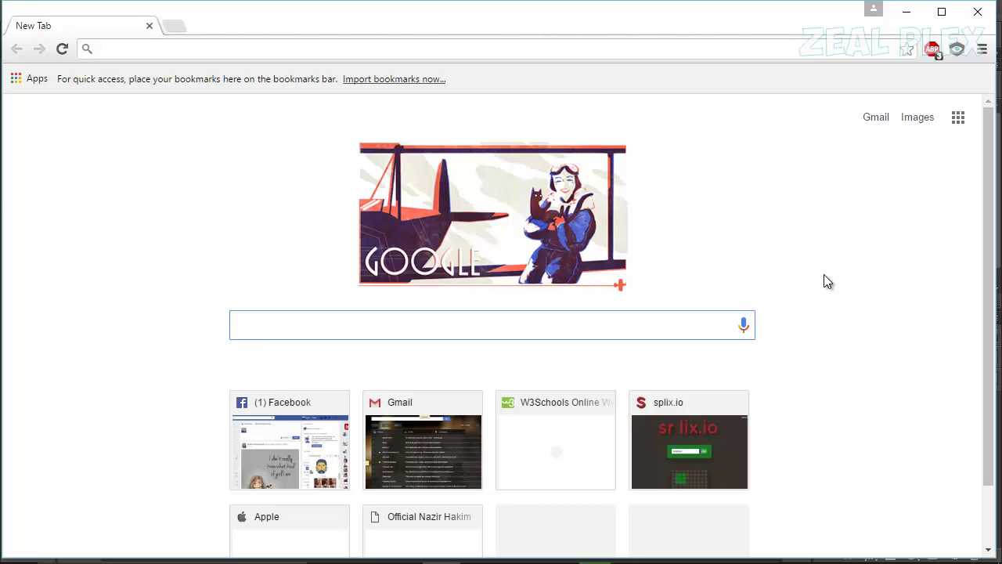
{"action": "type", "text": "forest"}
{"action": "key", "text": "Return"}
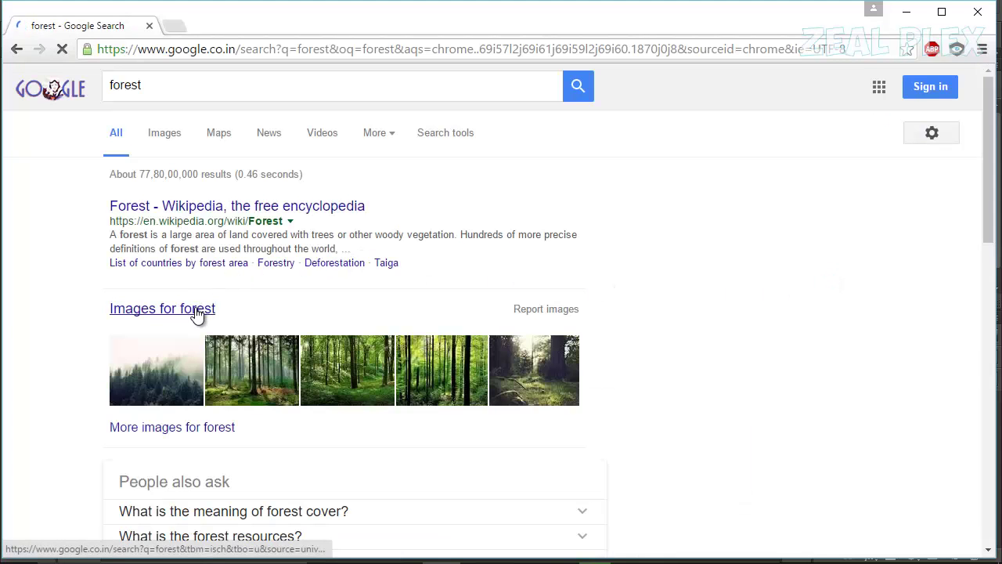
- Search Google Images for dark forest and look through the image results
{"action": "left_click", "coordinate": [157, 147]}
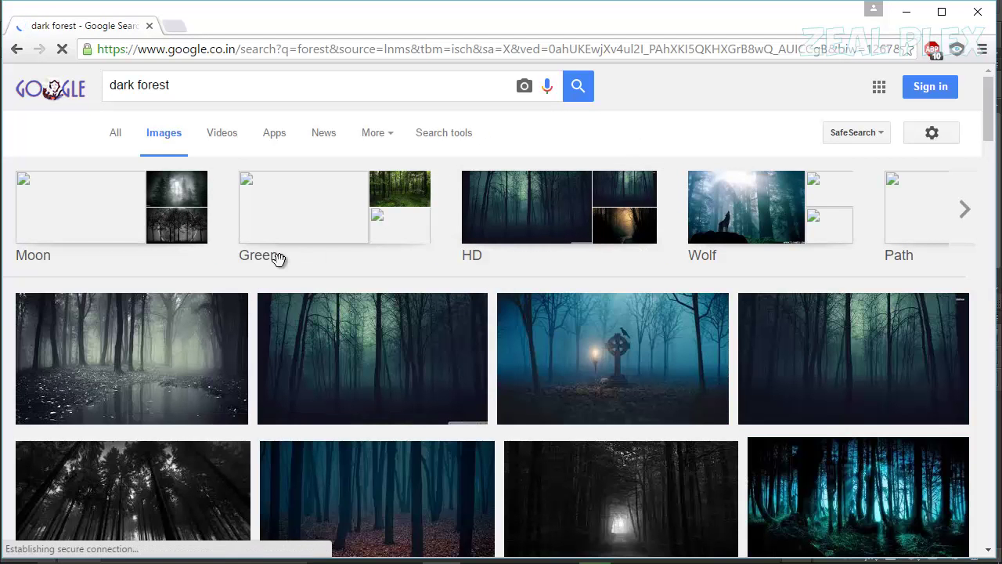
{"action": "scroll", "coordinate": [414, 304], "scroll_direction": "down", "scroll_amount": 3}
{"action": "scroll", "coordinate": [414, 305], "scroll_direction": "down", "scroll_amount": 3}
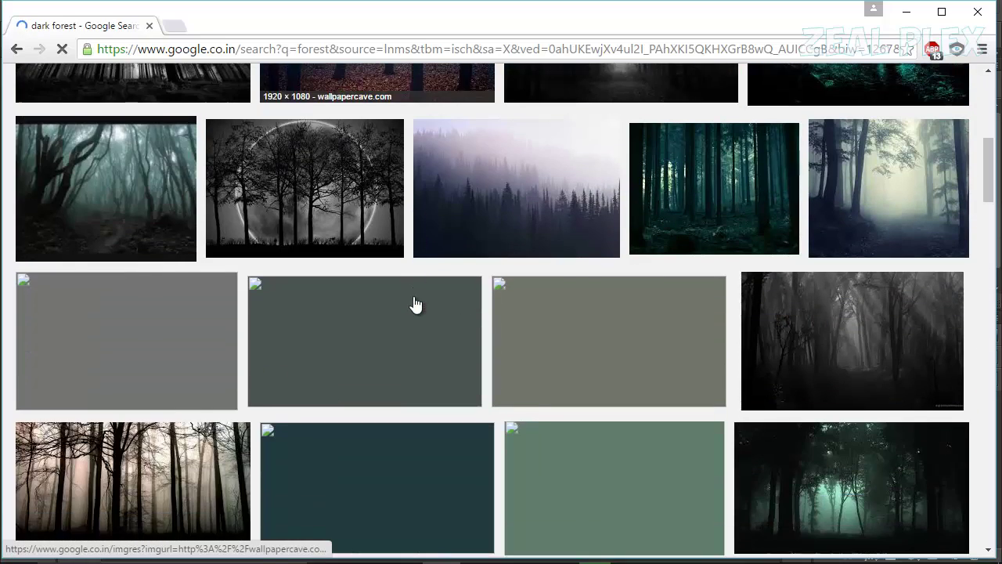
{"action": "scroll", "coordinate": [413, 303], "scroll_direction": "up", "scroll_amount": 4}
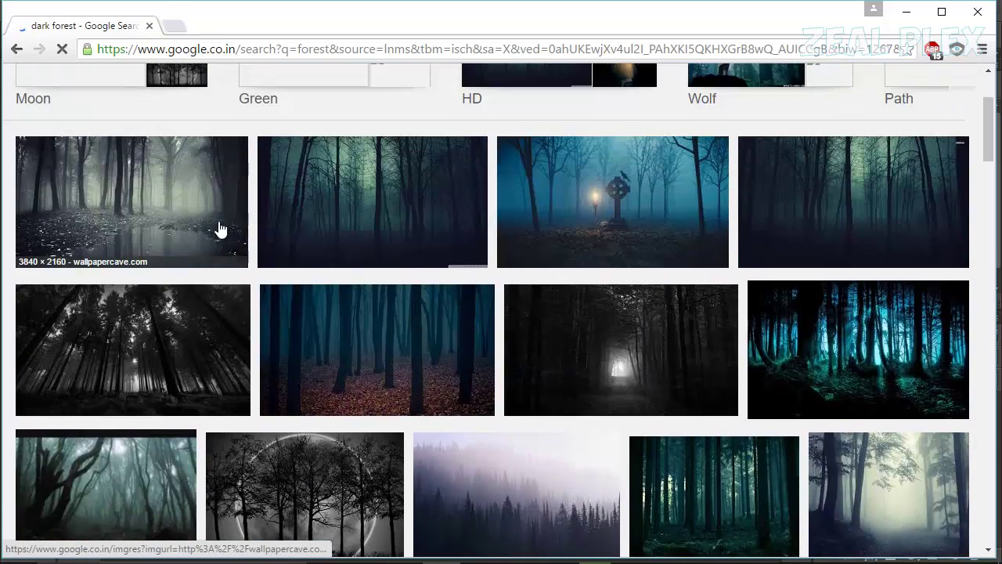
{"action": "scroll", "coordinate": [416, 264], "scroll_direction": "down", "scroll_amount": 9}
{"action": "scroll", "coordinate": [419, 265], "scroll_direction": "down", "scroll_amount": 4}
{"action": "scroll", "coordinate": [419, 265], "scroll_direction": "up", "scroll_amount": 15}
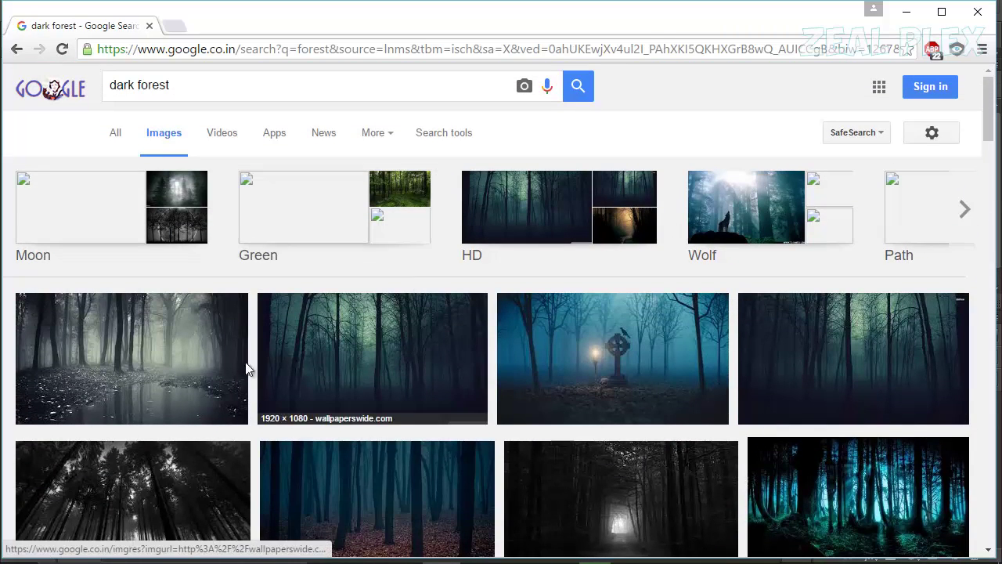
- Open the 3840 × 2160 wallpapercave.com image of the misty forest with the pond at full size
{"action": "left_click", "coordinate": [213, 363]}
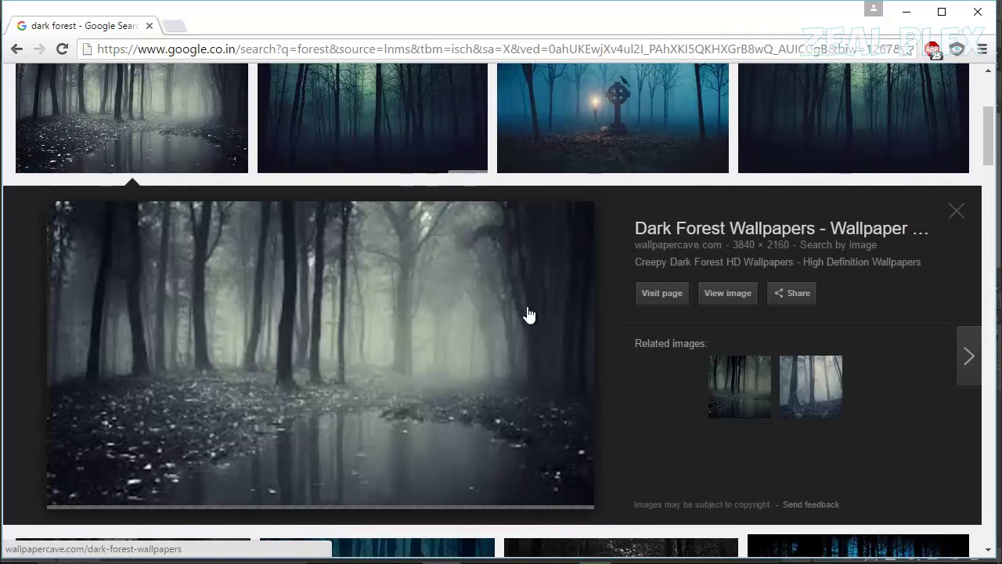
{"action": "left_click", "coordinate": [722, 294]}
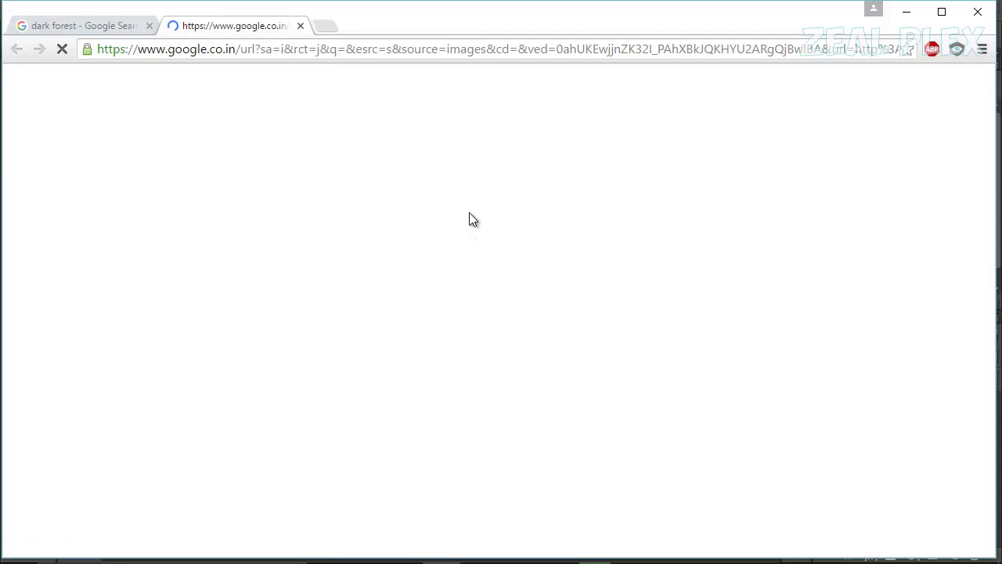
{"action": "left_click", "coordinate": [76, 30]}
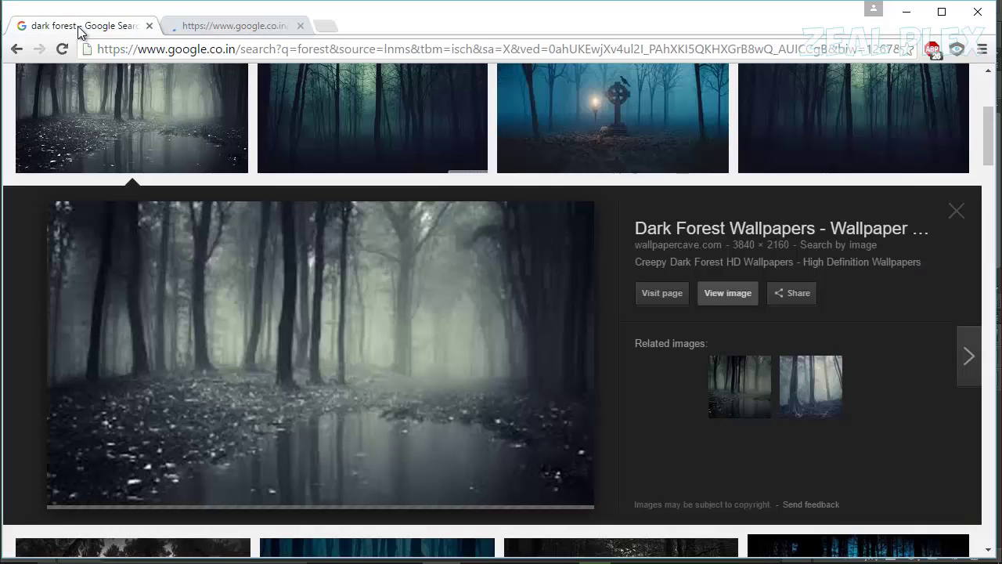
{"action": "left_click", "coordinate": [225, 28]}
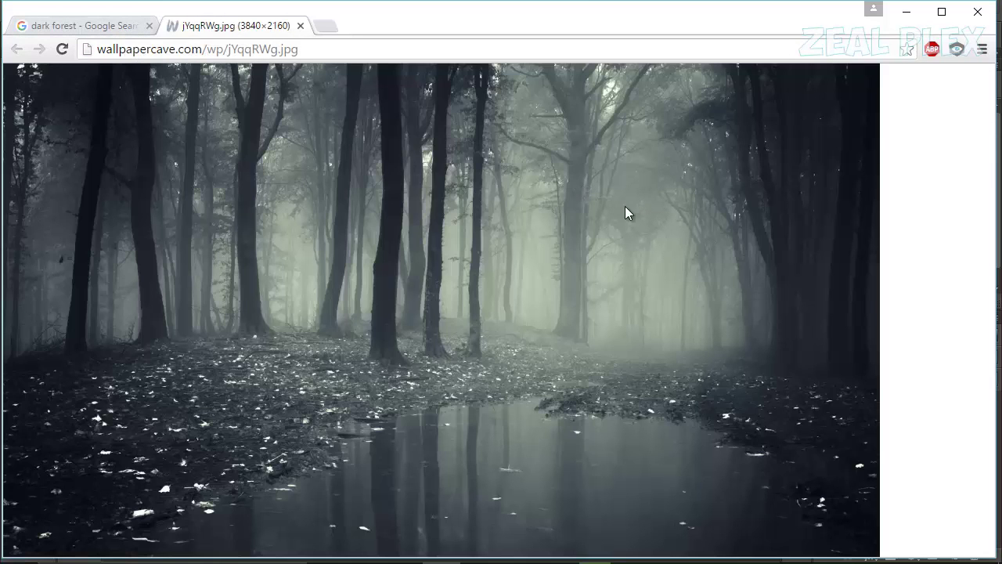
- Start saving the full-size forest image and choose the Desktop as the destination folder
{"action": "right_click", "coordinate": [625, 206]}
{"action": "left_click", "coordinate": [638, 234]}
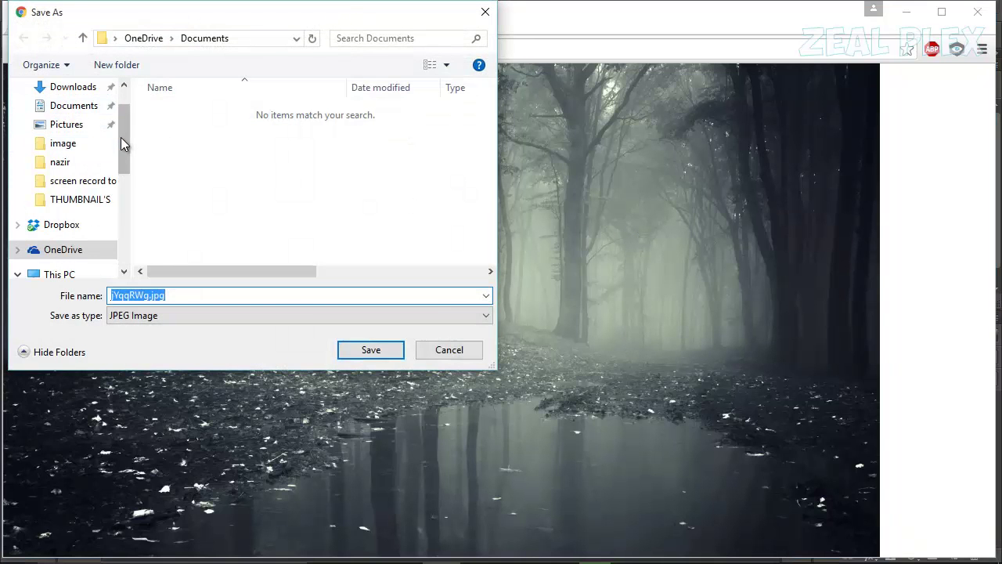
{"action": "left_click_drag", "start_coordinate": [121, 136], "coordinate": [122, 112]}
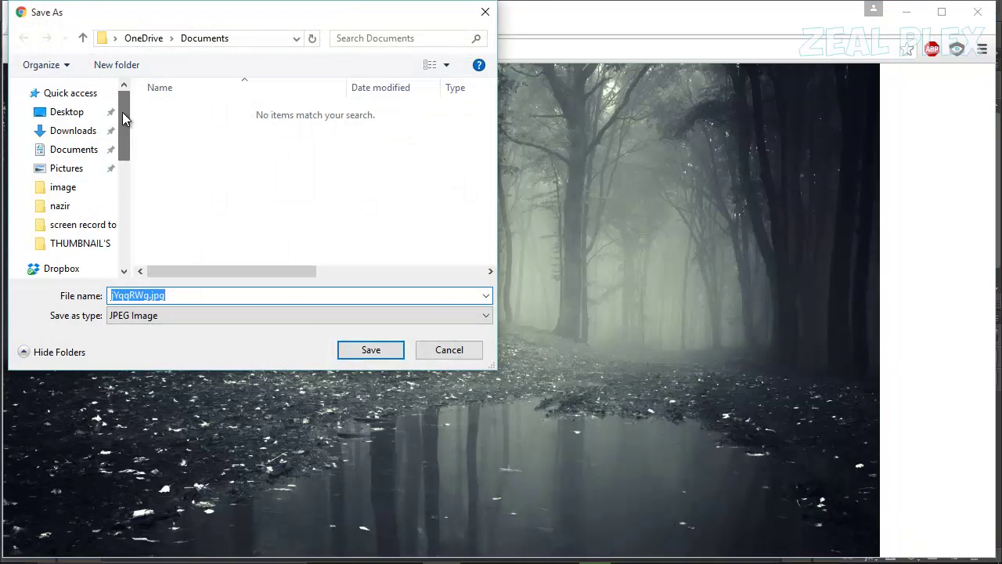
{"action": "left_click", "coordinate": [78, 118]}
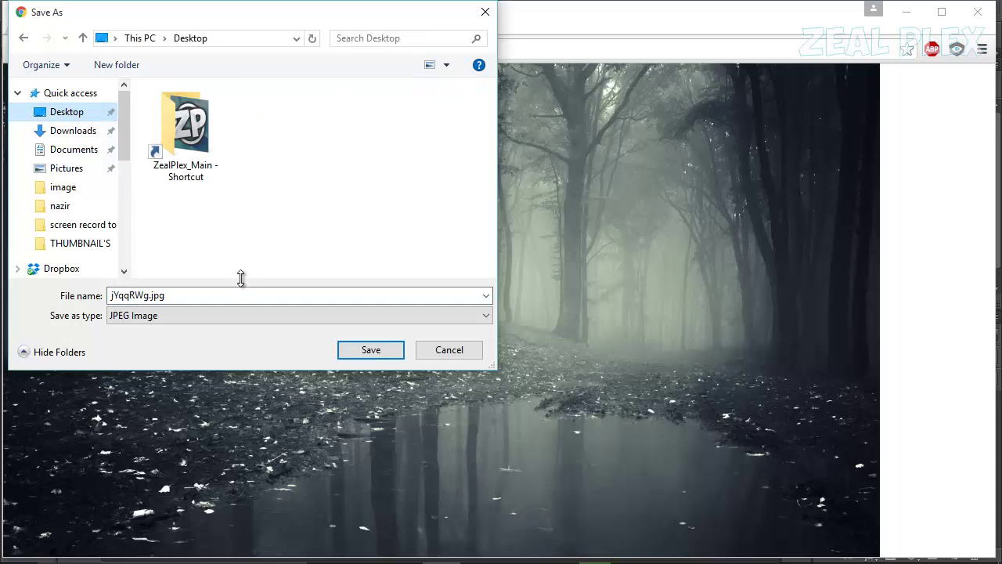
- Name the image file dark forest and save it as a JPEG
{"action": "left_click", "coordinate": [149, 296]}
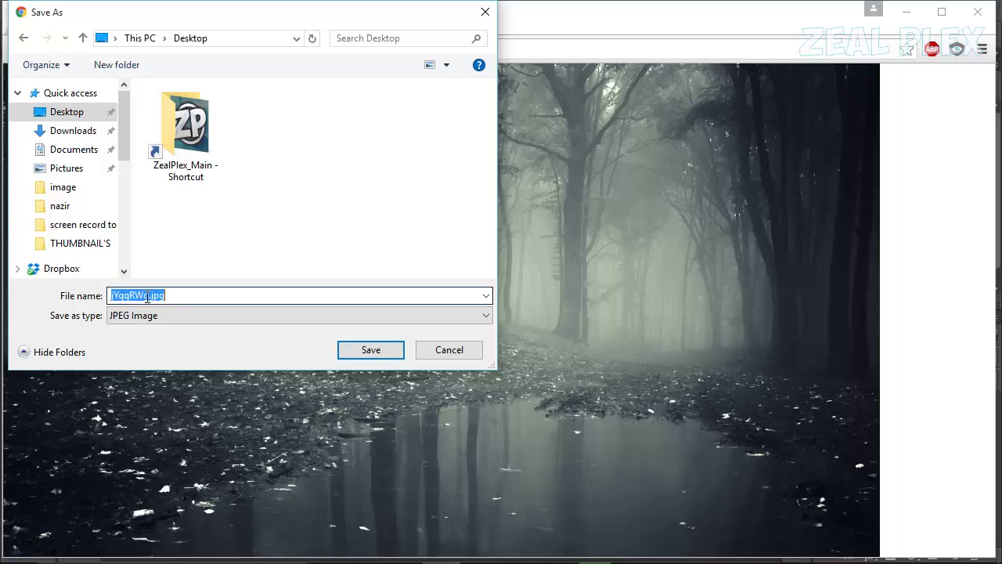
{"action": "left_click", "coordinate": [207, 295]}
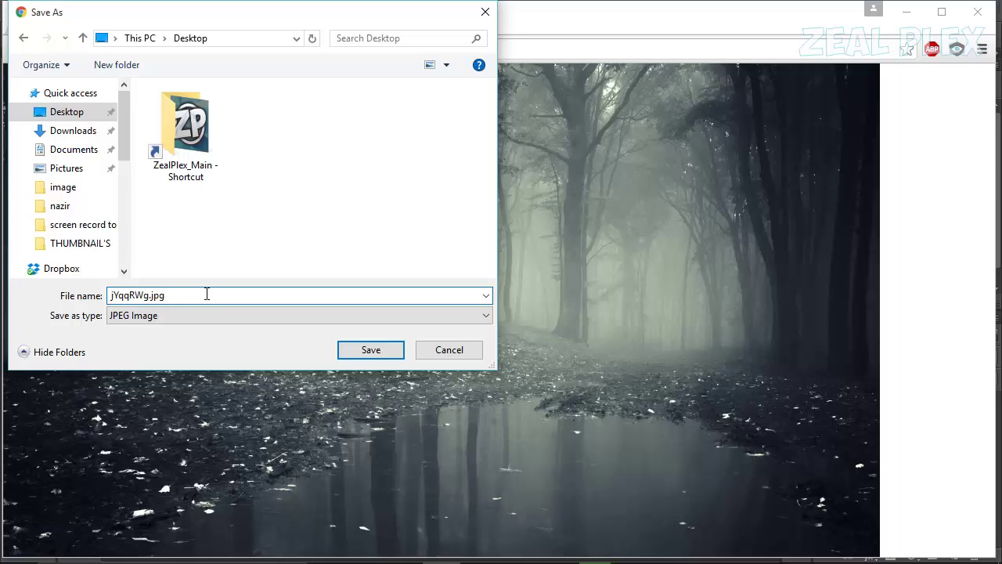
{"action": "key", "text": "BackSpace"}
{"action": "key", "text": "BackSpace"}
{"action": "key", "text": "BackSpace"}
{"action": "key", "text": "BackSpace"}
{"action": "key", "text": "BackSpace"}
{"action": "key", "text": "BackSpace"}
{"action": "key", "text": "BackSpace"}
{"action": "key", "text": "BackSpace"}
{"action": "type", "text": "dark forest"}
{"action": "left_click", "coordinate": [362, 352]}
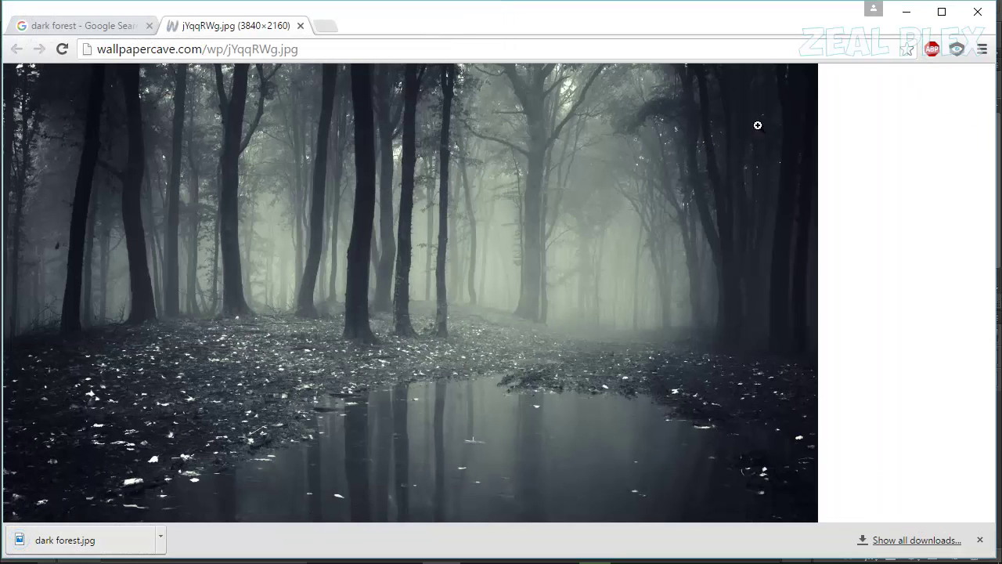
- Return to Photoshop and place dark forest.jpg from the Desktop as a linked image
{"action": "left_click", "coordinate": [907, 13]}
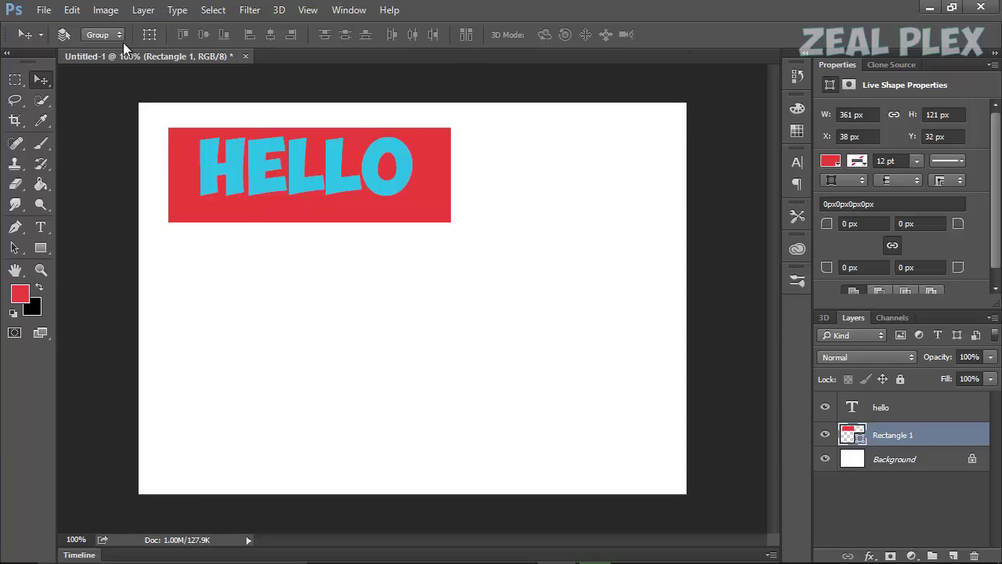
{"action": "left_click", "coordinate": [44, 9]}
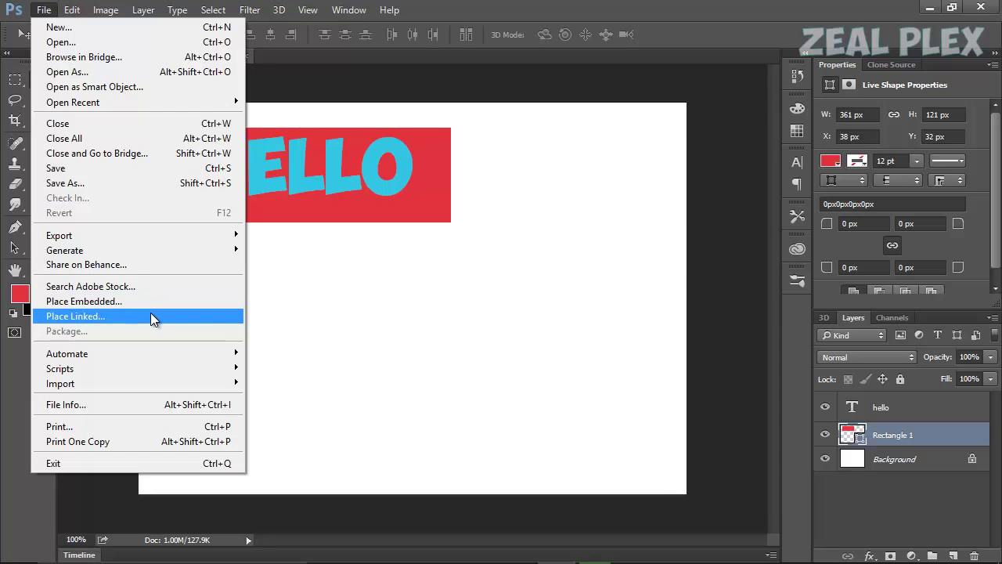
{"action": "left_click", "coordinate": [151, 316]}
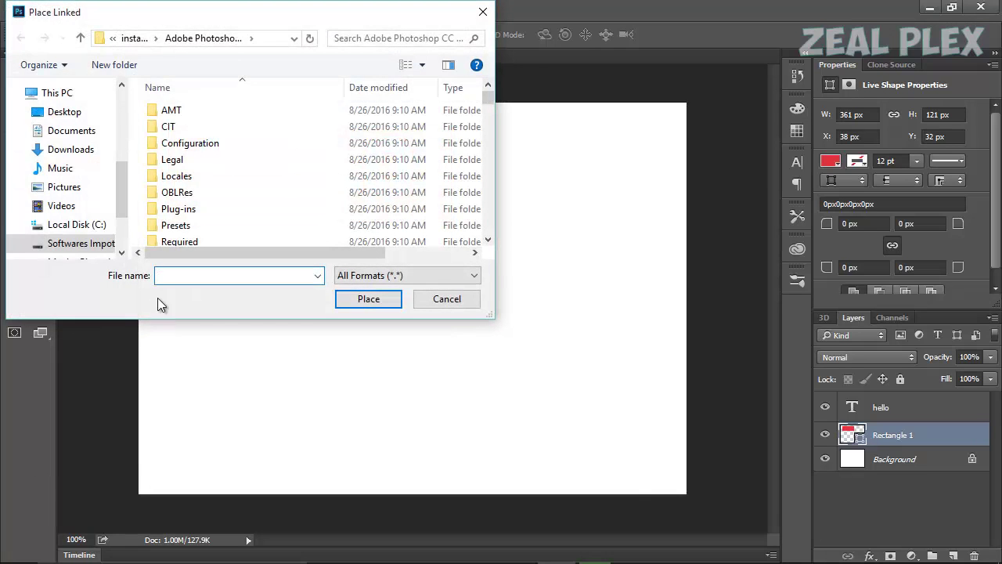
{"action": "left_click", "coordinate": [63, 115]}
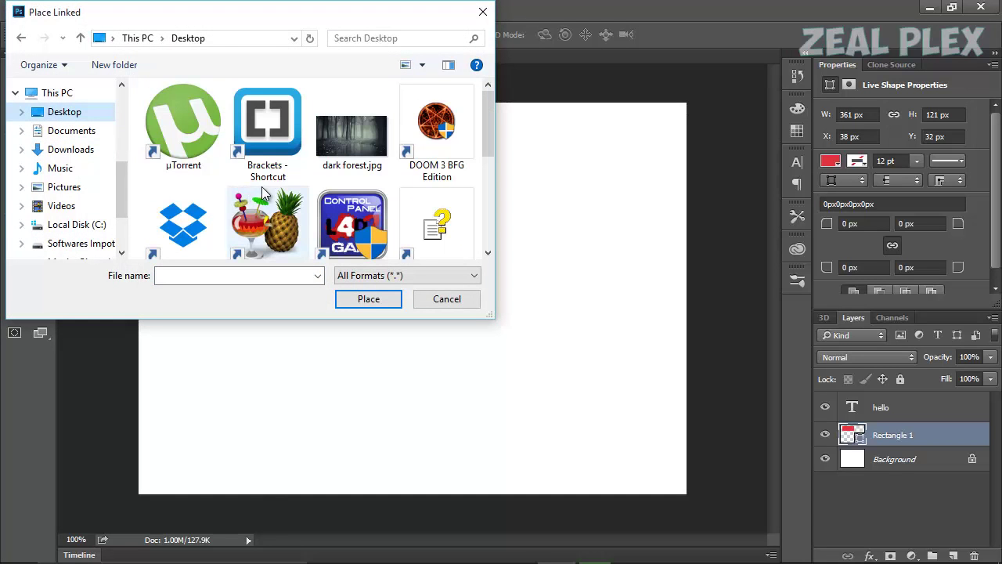
{"action": "double_click", "coordinate": [344, 138]}
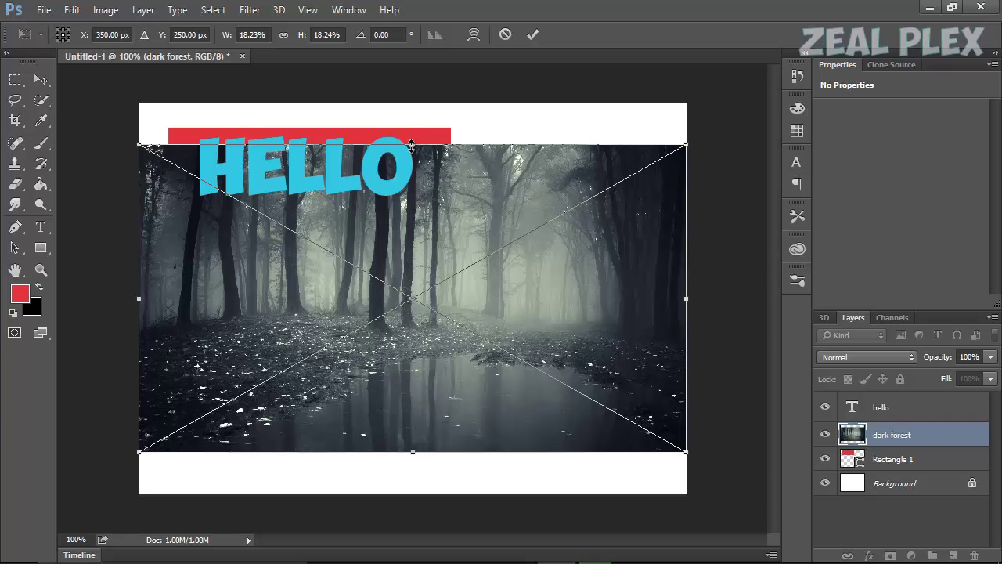
- Stretch the placed forest image up to the canvas's upper edge and rotate it to about -0.27°
{"action": "left_click_drag", "start_coordinate": [411, 145], "coordinate": [414, 102]}
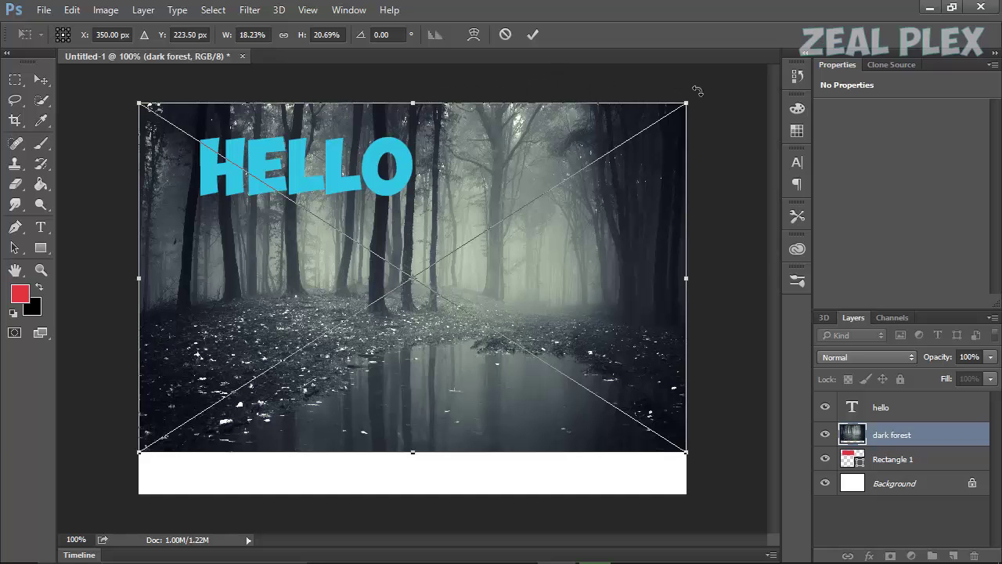
{"action": "mouse_move", "coordinate": [702, 92]}
{"action": "left_mouse_down"}
{"action": "mouse_move", "coordinate": [680, 267]}
{"action": "mouse_move", "coordinate": [591, 423]}
{"action": "mouse_move", "coordinate": [690, 368]}
{"action": "mouse_move", "coordinate": [690, 97]}
{"action": "mouse_move", "coordinate": [700, 233]}
{"action": "mouse_move", "coordinate": [689, 329]}
{"action": "mouse_move", "coordinate": [699, 96]}
{"action": "left_mouse_up"}
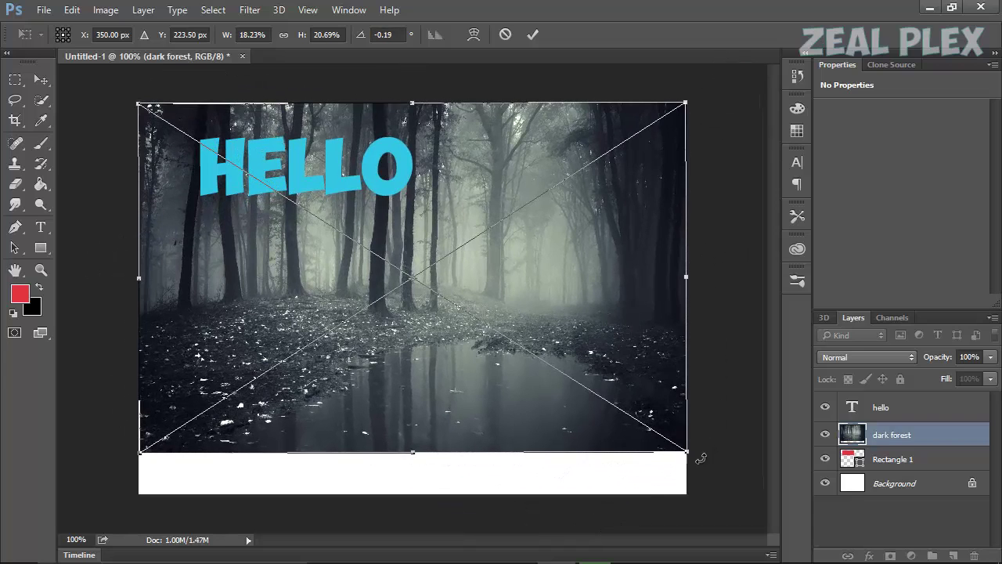
{"action": "left_click_drag", "start_coordinate": [689, 471], "coordinate": [701, 452]}
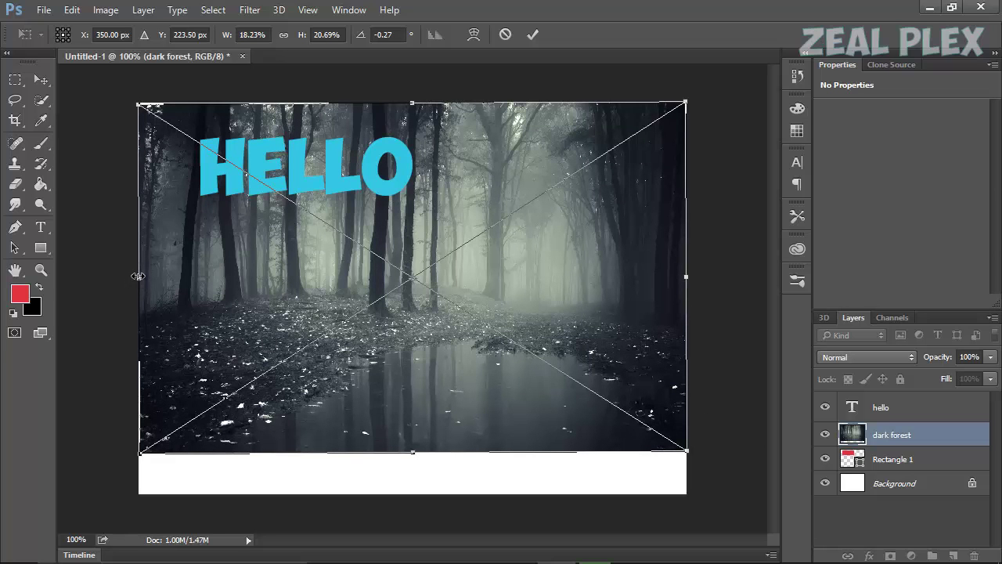
- Stretch the forest image past all canvas edges to about 22.24% width and 25.14% height, and commit the placement
{"action": "left_click_drag", "start_coordinate": [136, 276], "coordinate": [131, 276]}
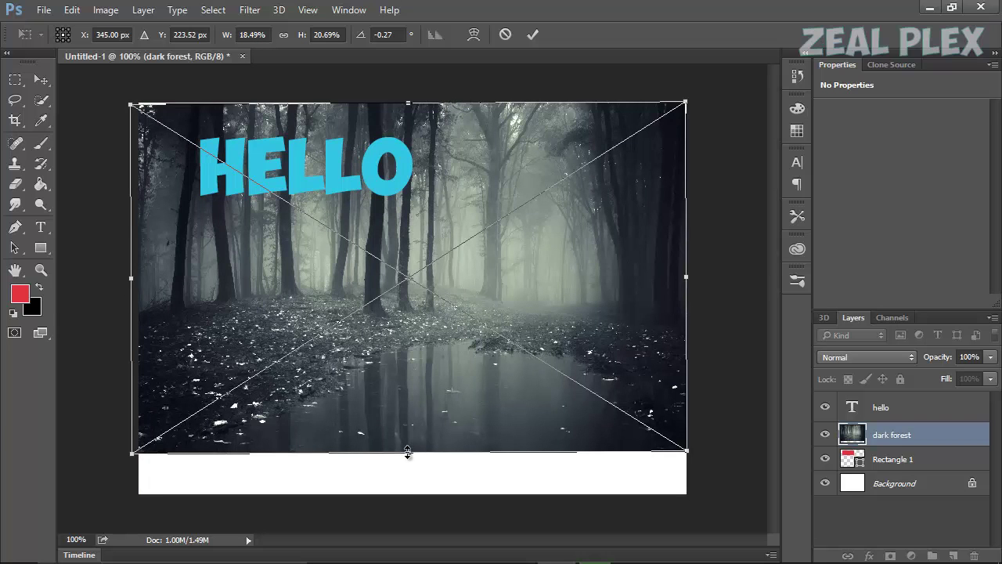
{"action": "left_click_drag", "start_coordinate": [407, 453], "coordinate": [409, 519]}
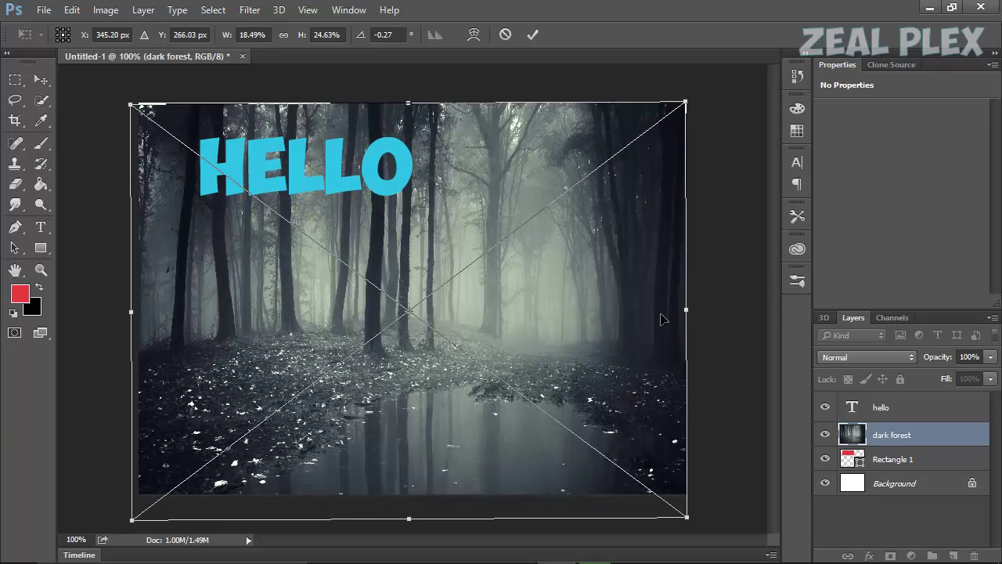
{"action": "left_click_drag", "start_coordinate": [722, 309], "coordinate": [794, 309]}
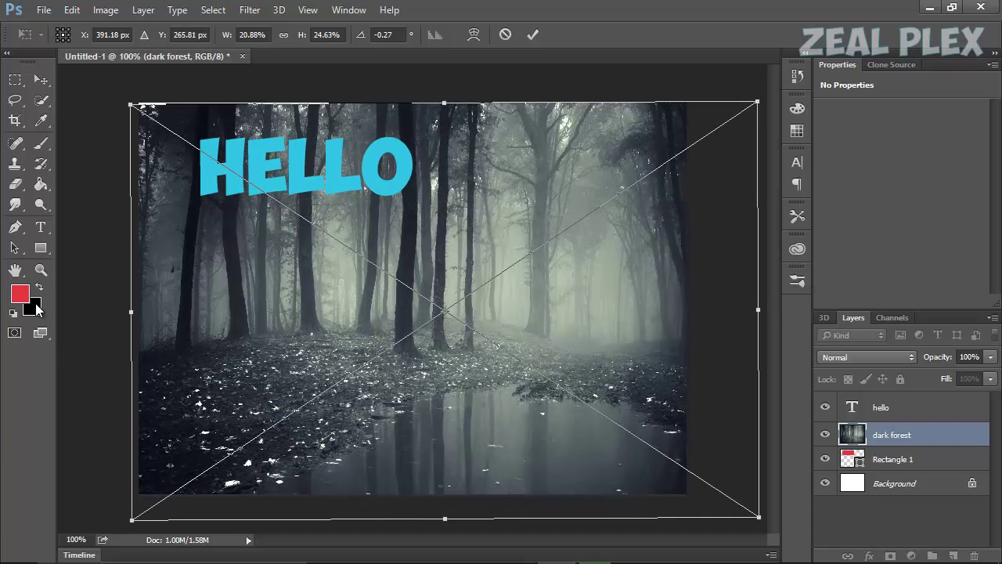
{"action": "left_click_drag", "start_coordinate": [114, 312], "coordinate": [94, 310]}
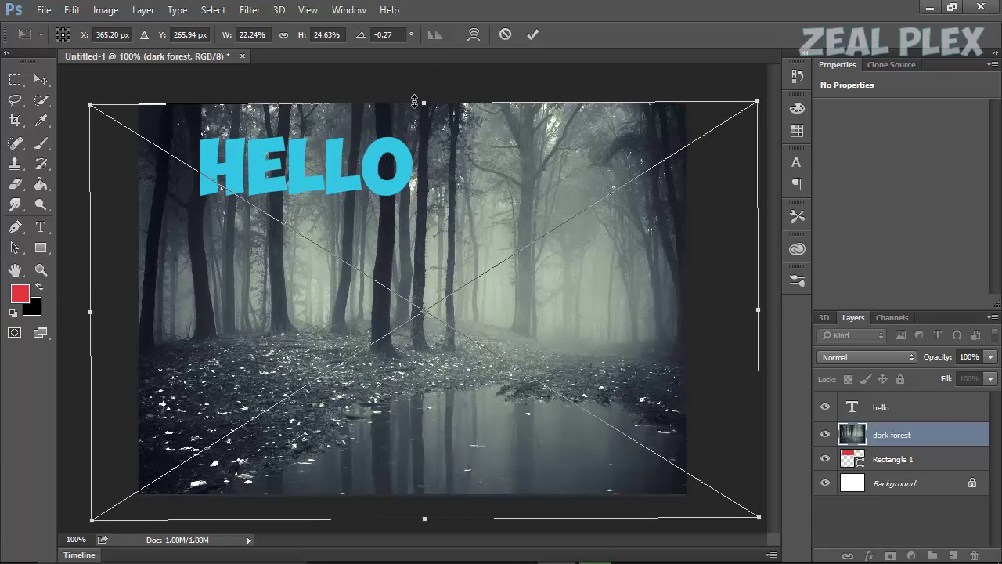
{"action": "left_click_drag", "start_coordinate": [427, 99], "coordinate": [427, 94]}
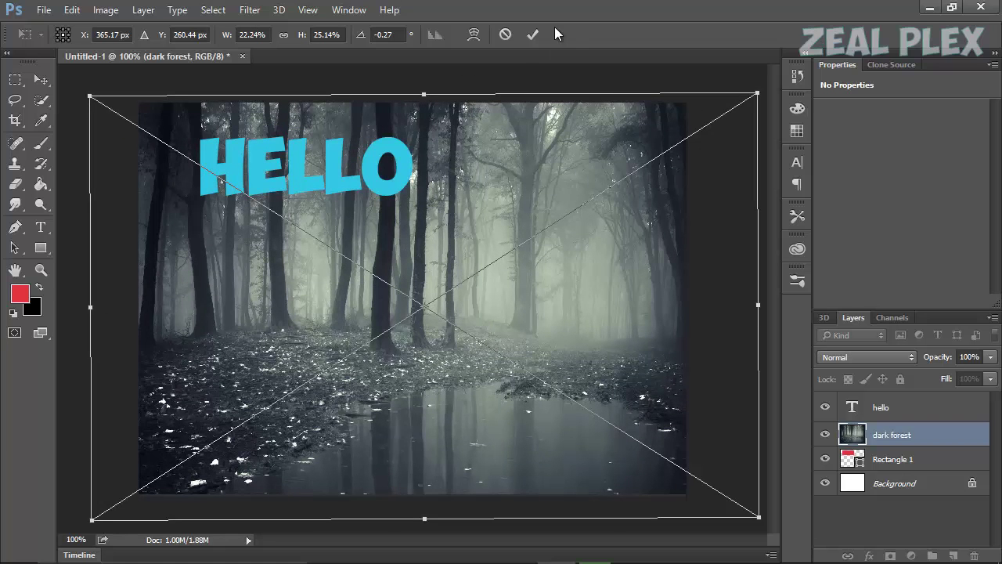
{"action": "left_click", "coordinate": [535, 34]}
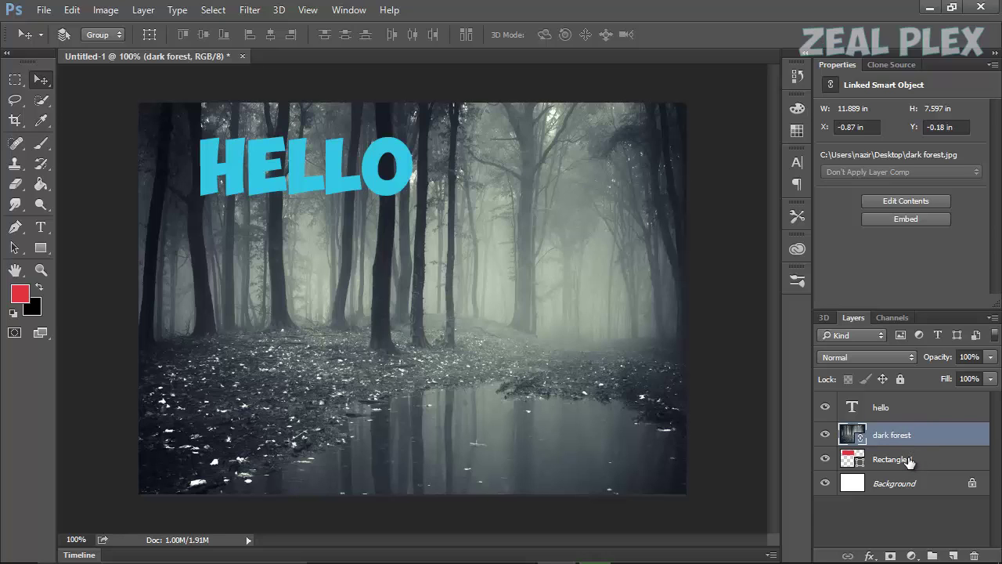
- Move the Rectangle 1 layer above the dark forest layer, directly below the hello layer
{"action": "left_click_drag", "start_coordinate": [909, 462], "coordinate": [910, 435]}
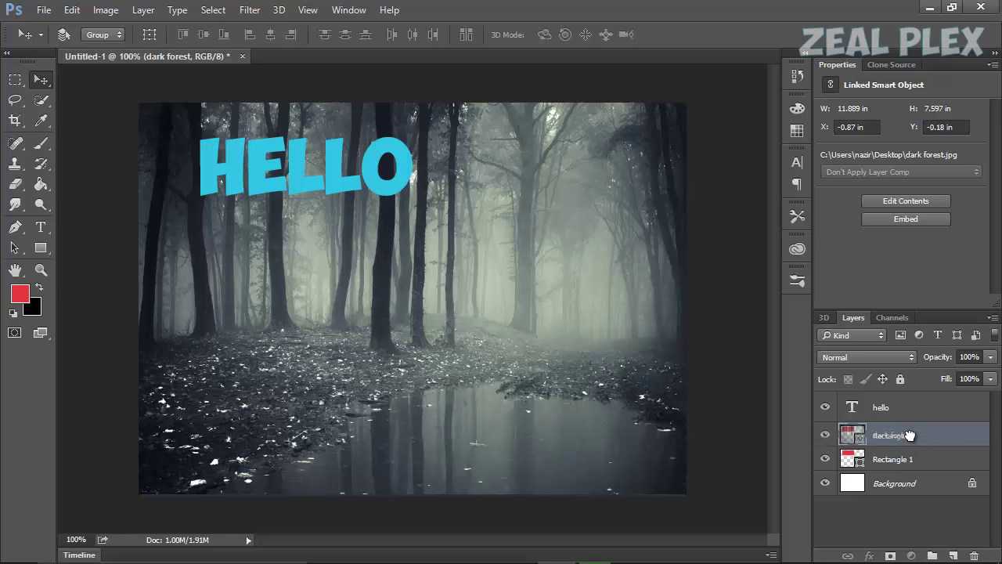
{"action": "mouse_move", "coordinate": [909, 435]}
{"action": "left_mouse_down"}
{"action": "mouse_move", "coordinate": [915, 415]}
{"action": "mouse_move", "coordinate": [908, 426]}
{"action": "left_mouse_up"}
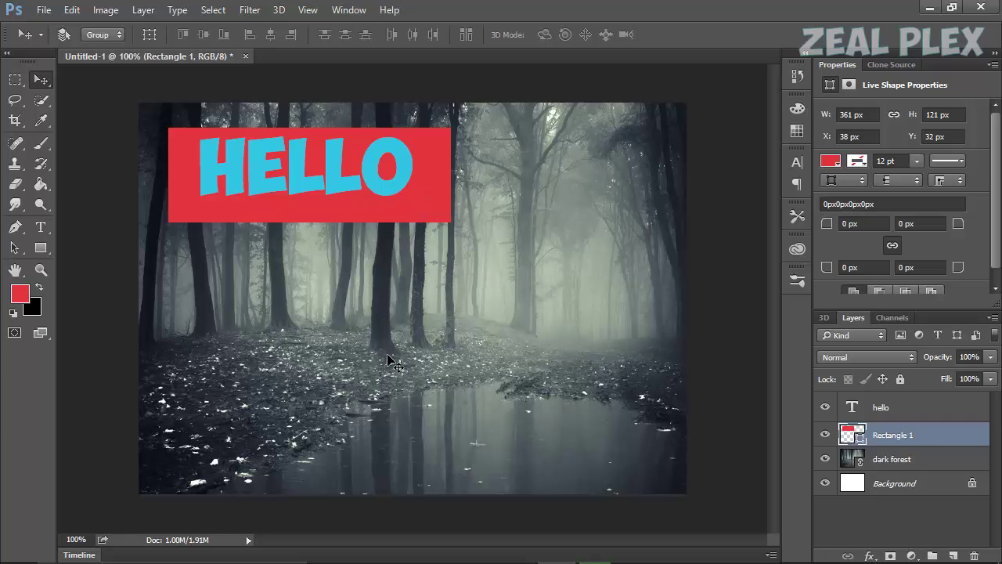
{"action": "left_click", "coordinate": [446, 555]}
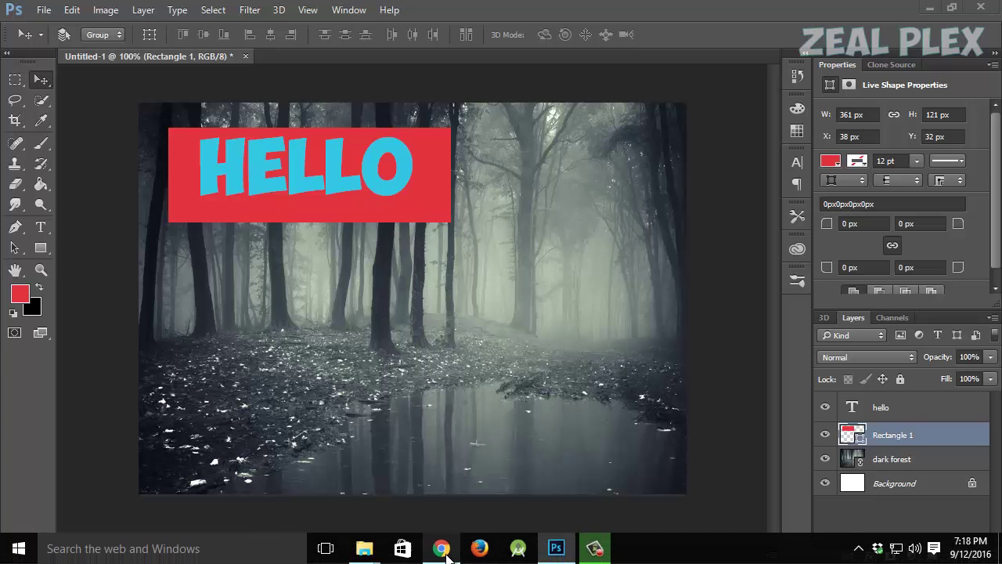
{"action": "left_click", "coordinate": [556, 549]}
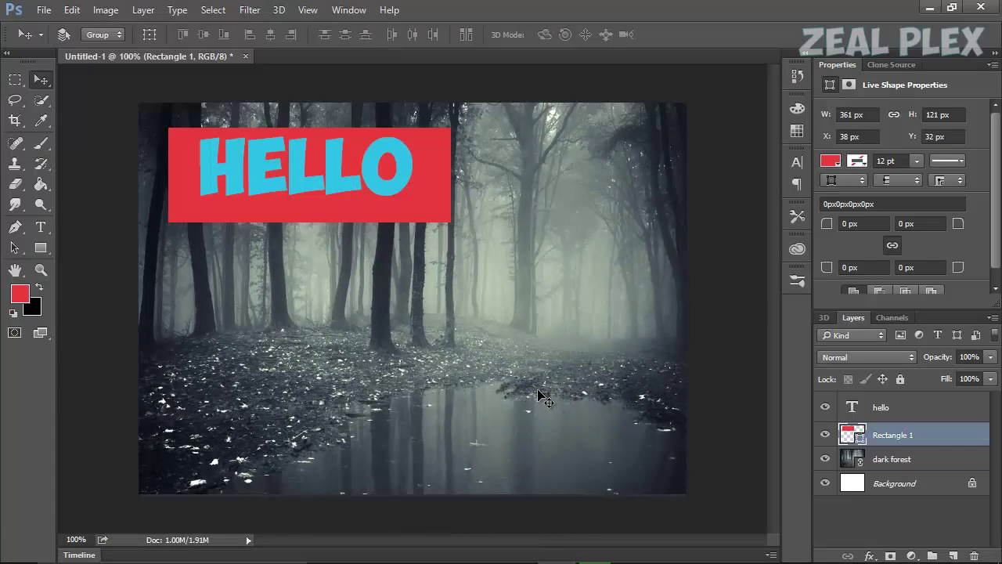